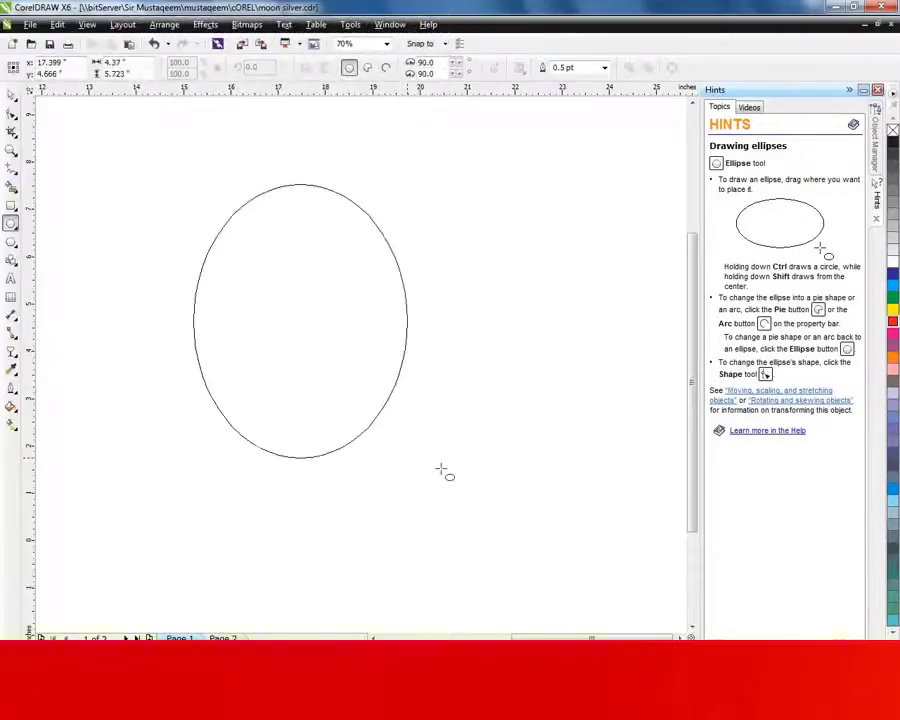
# Draw an ellipse and resize it to a 5 x 5 inch circle
pyautogui.moveTo(188, 179); pyautogui.dragTo(452, 473)
pyautogui.write('5')
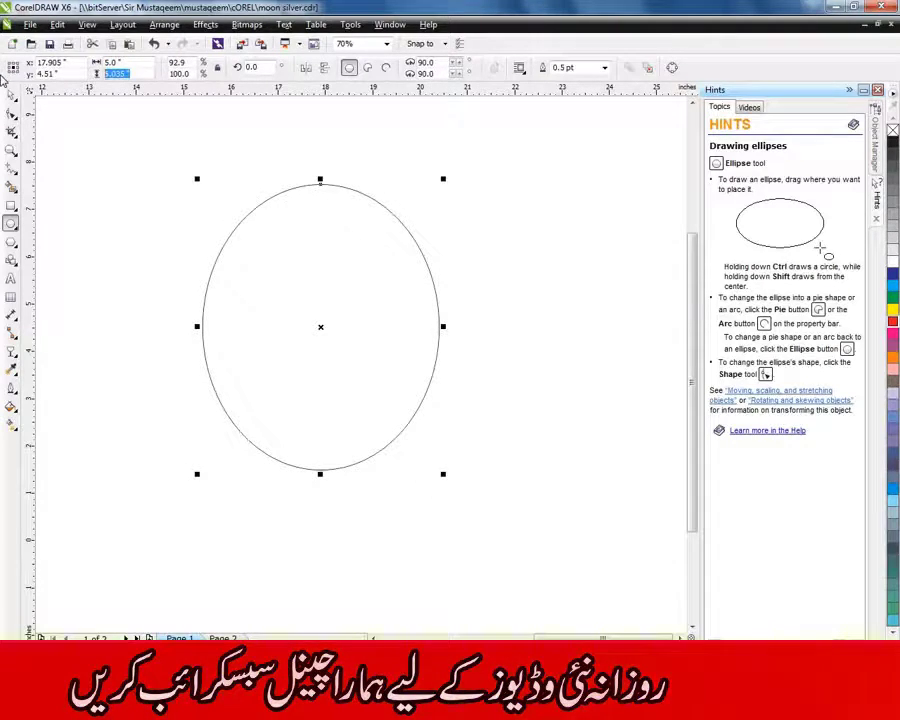
pyautogui.write('5')
pyautogui.press('Return')
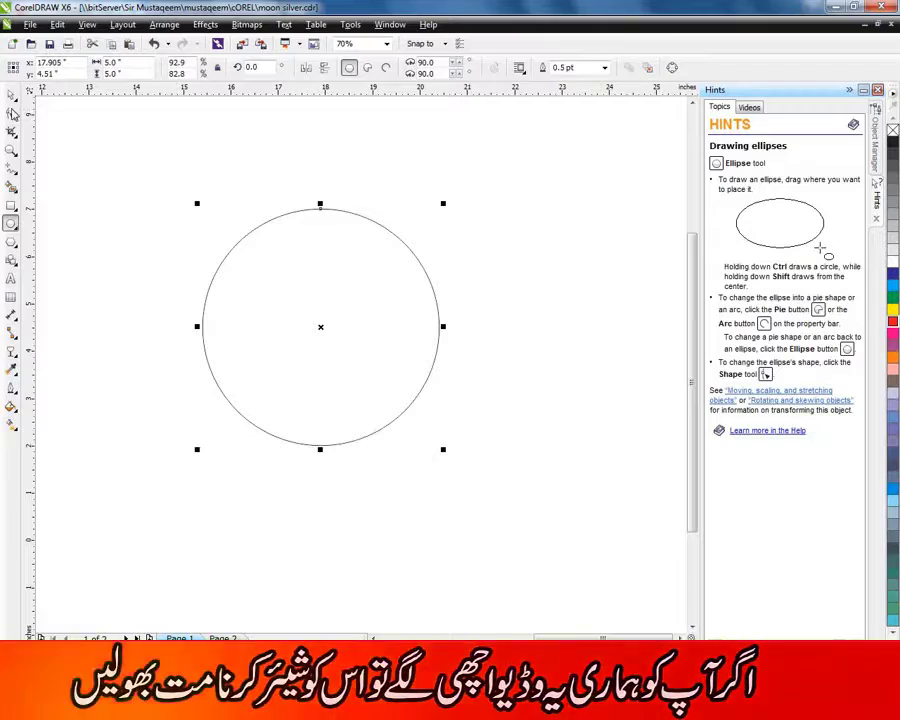
pyautogui.press('F10')
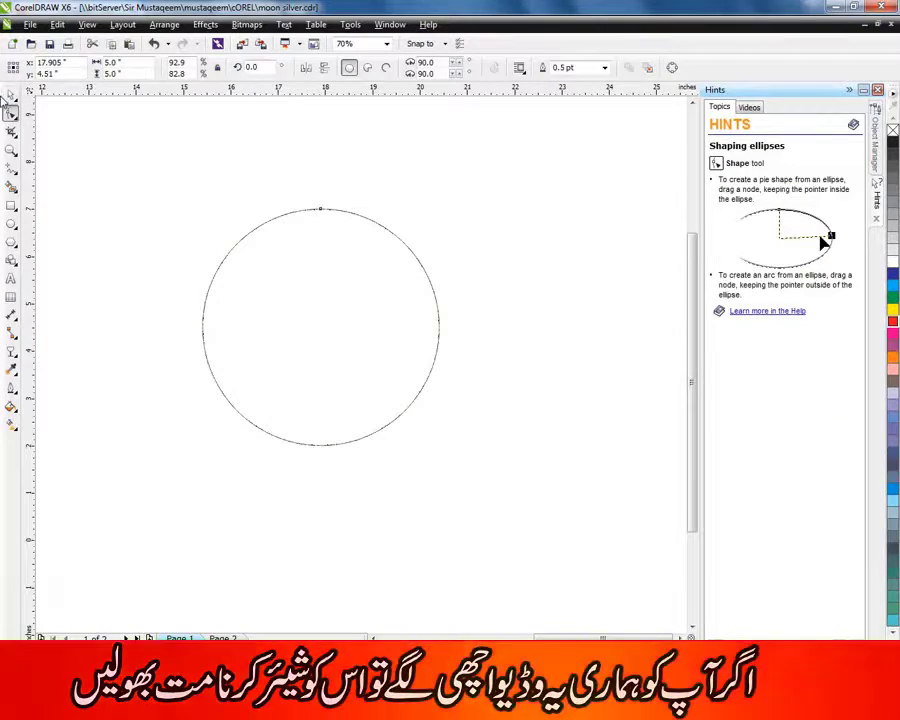
# Trim an upward-offset circle copy from the circle to form a crescent, then place a crescent copy just above
pyautogui.press('space')
pyautogui.press('Escape')
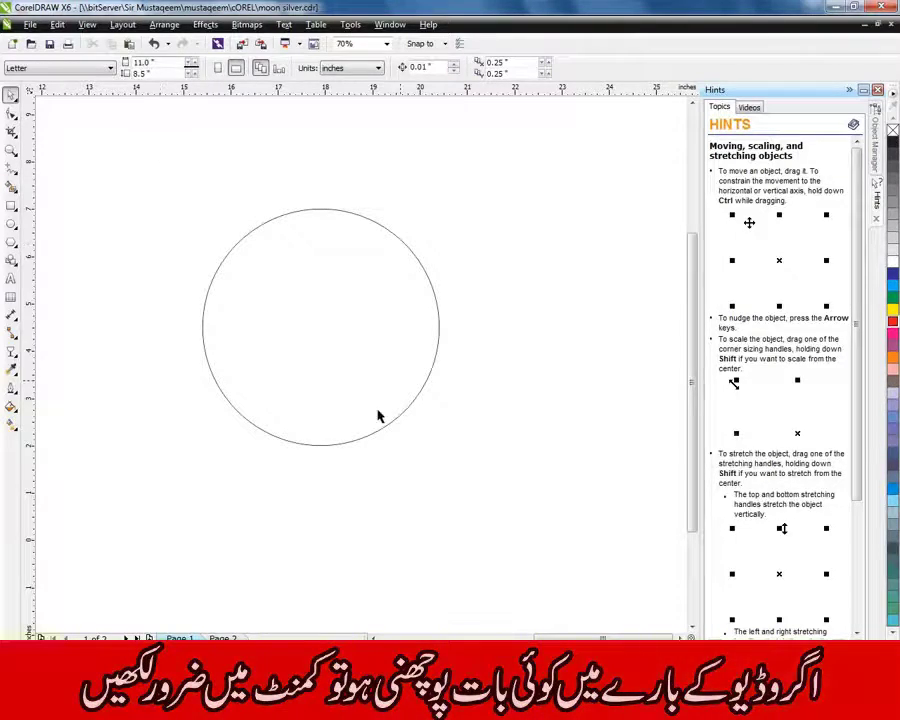
pyautogui.moveTo(334, 333); pyautogui.dragTo(342, 297)
pyautogui.moveTo(108, 122); pyautogui.dragTo(472, 474)
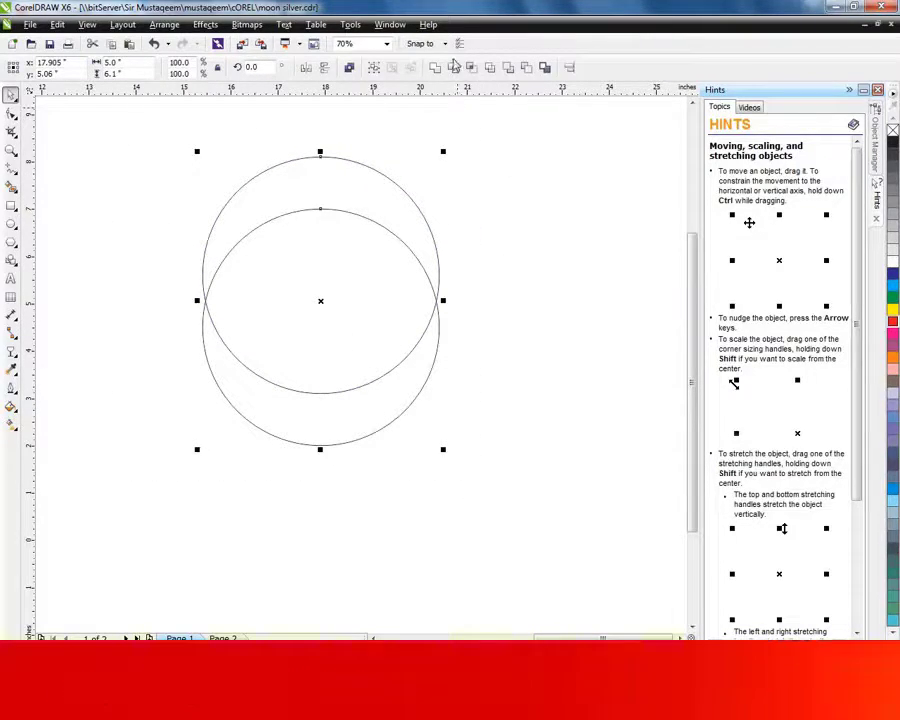
pyautogui.click(453, 66)
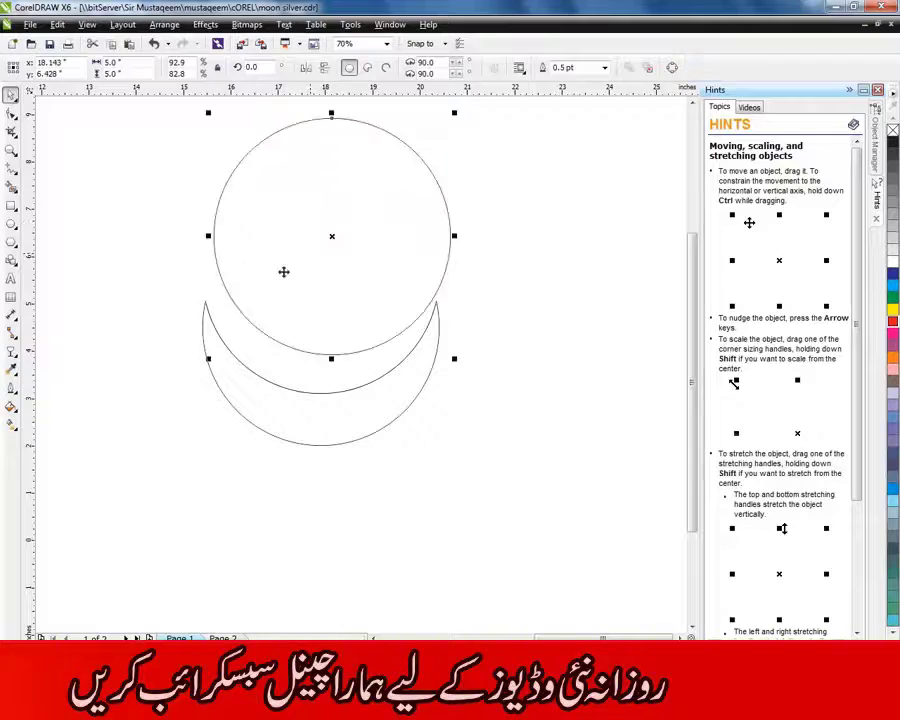
pyautogui.press('Delete')
pyautogui.moveTo(290, 420); pyautogui.dragTo(296, 372)
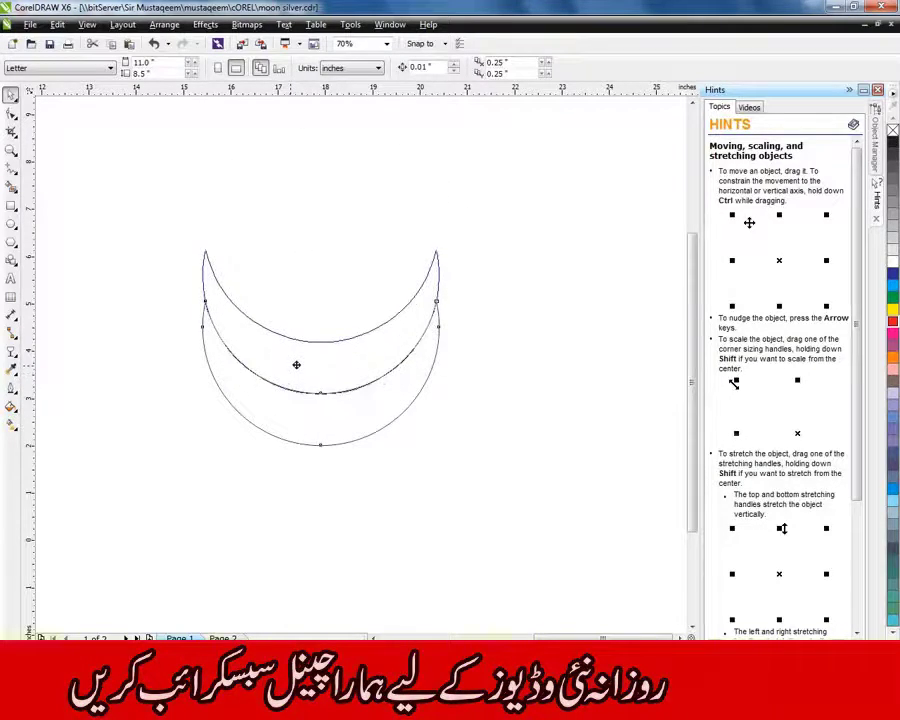
pyautogui.moveTo(296, 364); pyautogui.dragTo(296, 367)
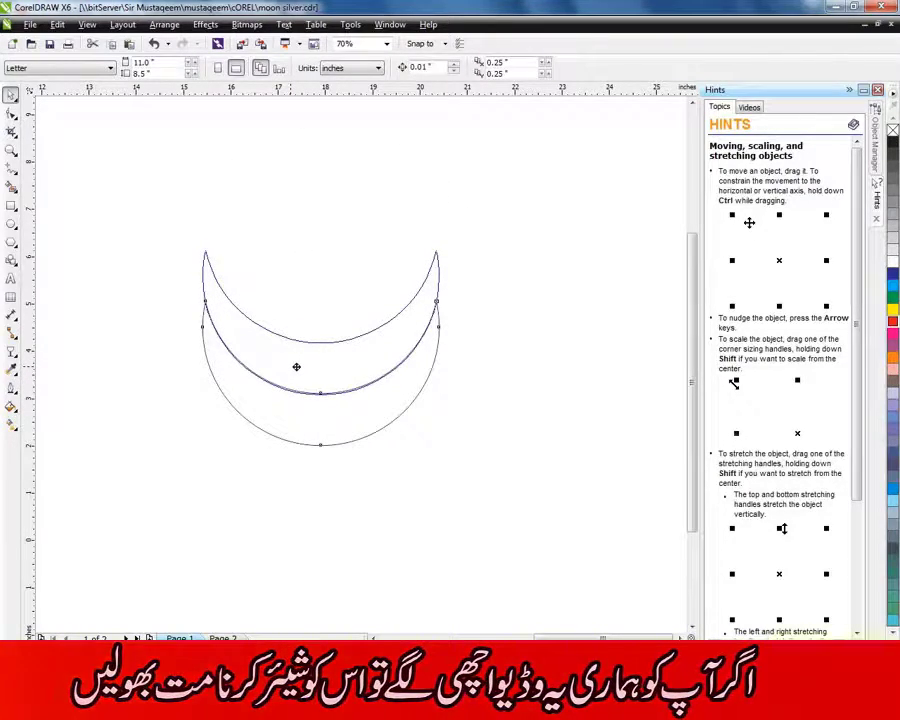
# Mirror both crescents horizontally and vertically so they open downward
pyautogui.scroll(4, 326, 392)
pyautogui.scroll(2, 328, 400)
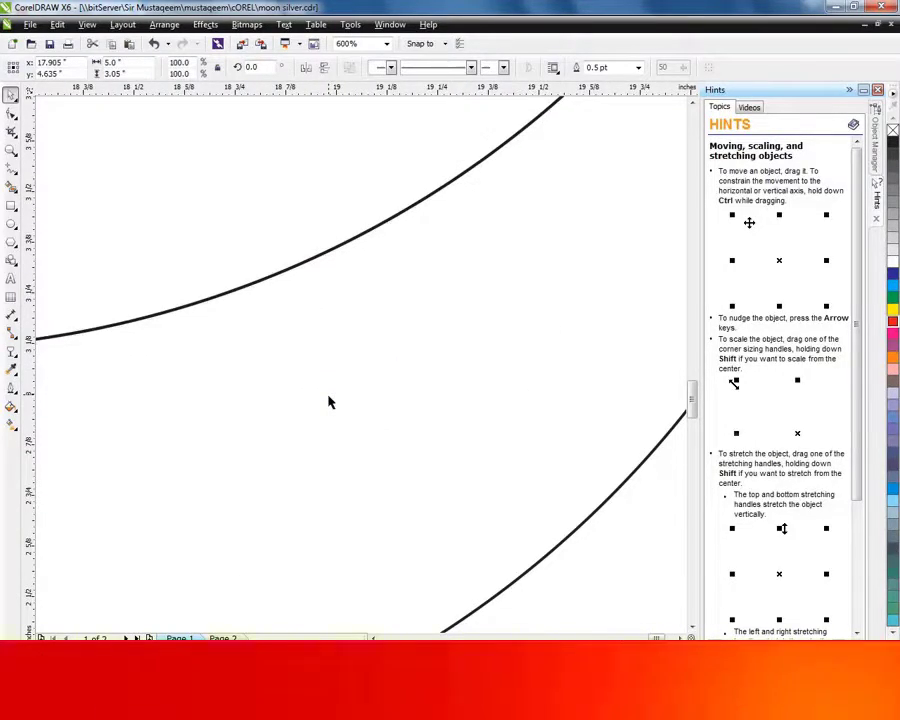
pyautogui.scroll(-3, 327, 402)
pyautogui.scroll(-2, 326, 403)
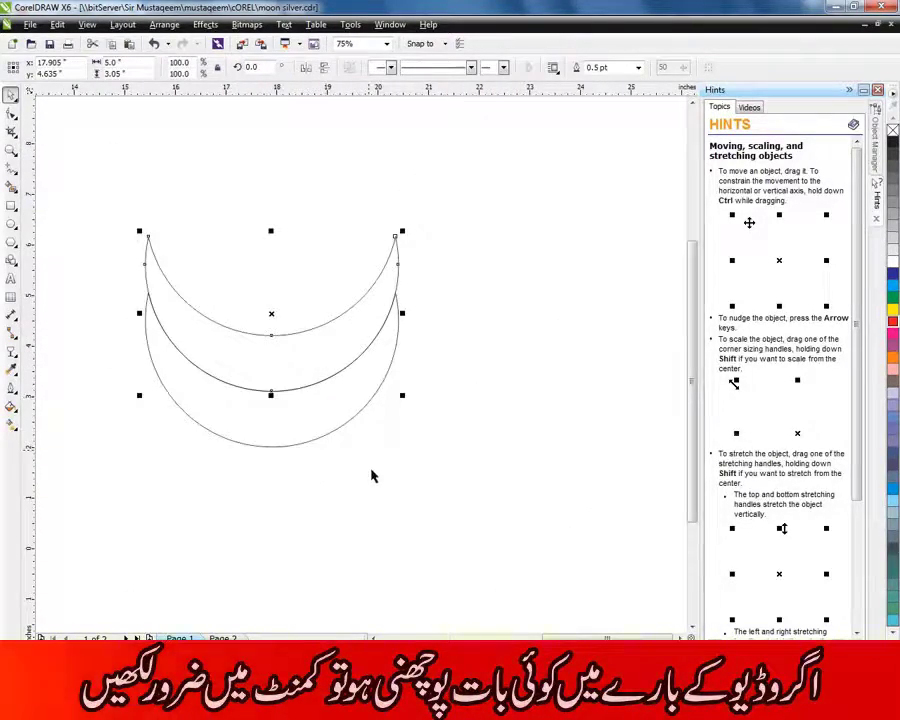
pyautogui.click(434, 202)
pyautogui.moveTo(491, 163); pyautogui.dragTo(64, 484)
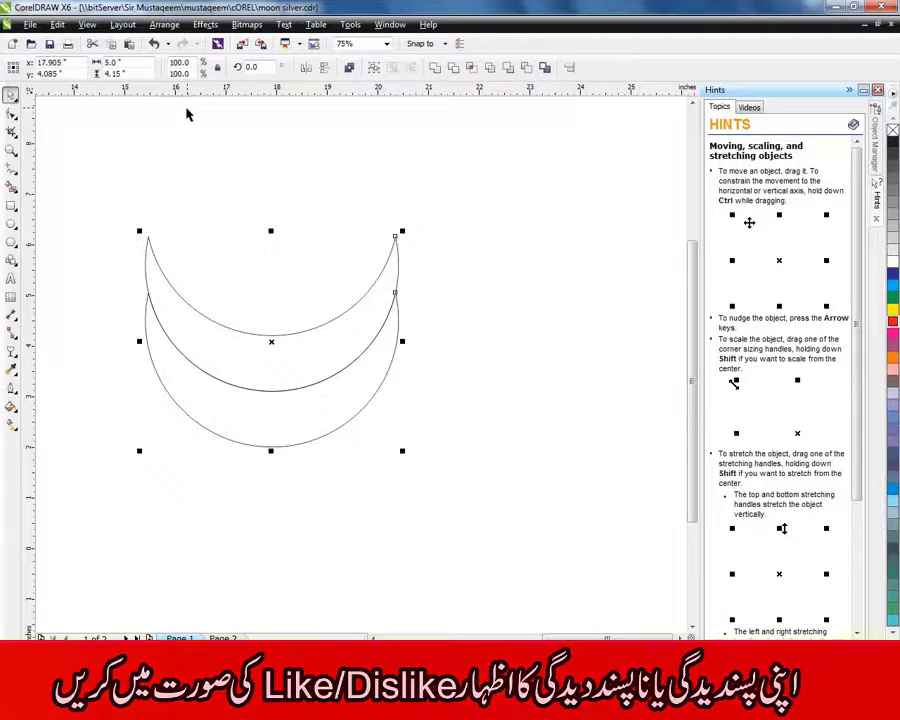
pyautogui.click(306, 67)
pyautogui.click(323, 67)
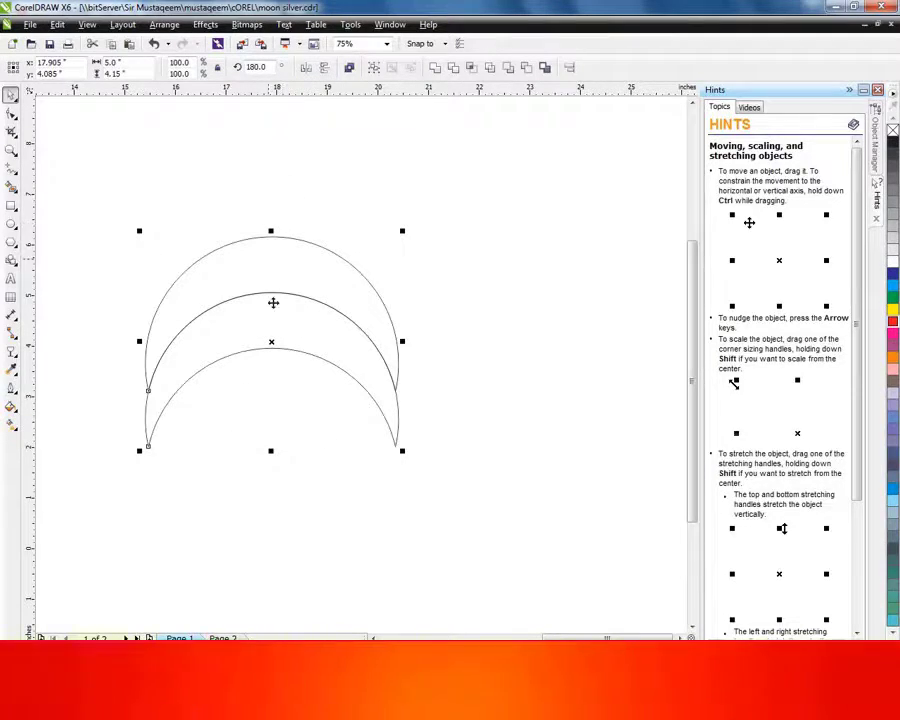
# Move one crescent higher up the page and bring up its rotation handles
pyautogui.moveTo(265, 291); pyautogui.dragTo(251, 154)
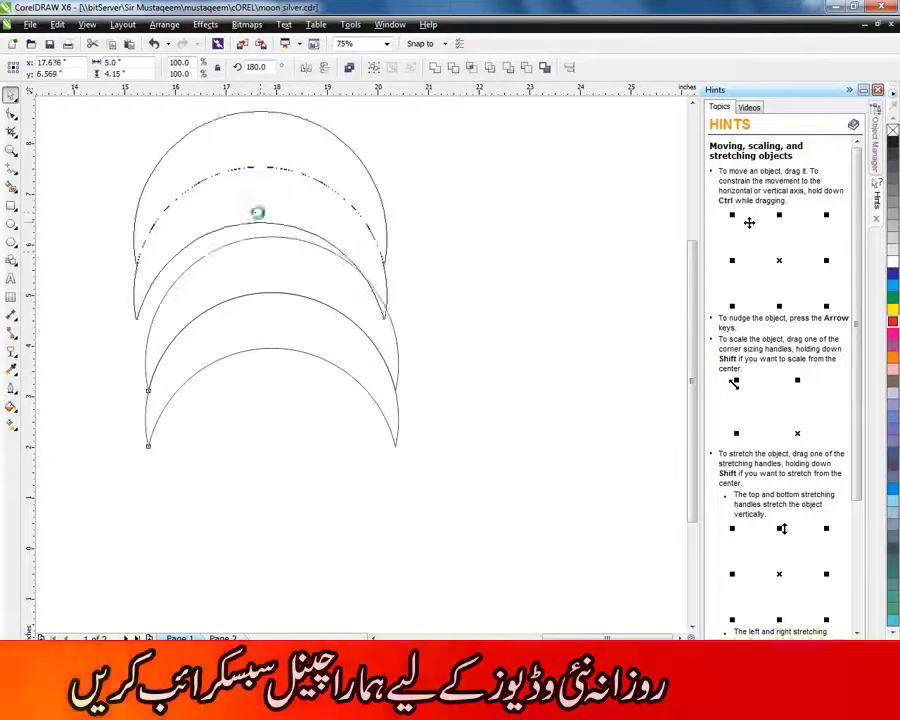
pyautogui.click(250, 224)
pyautogui.press('F10')
pyautogui.click(322, 172)
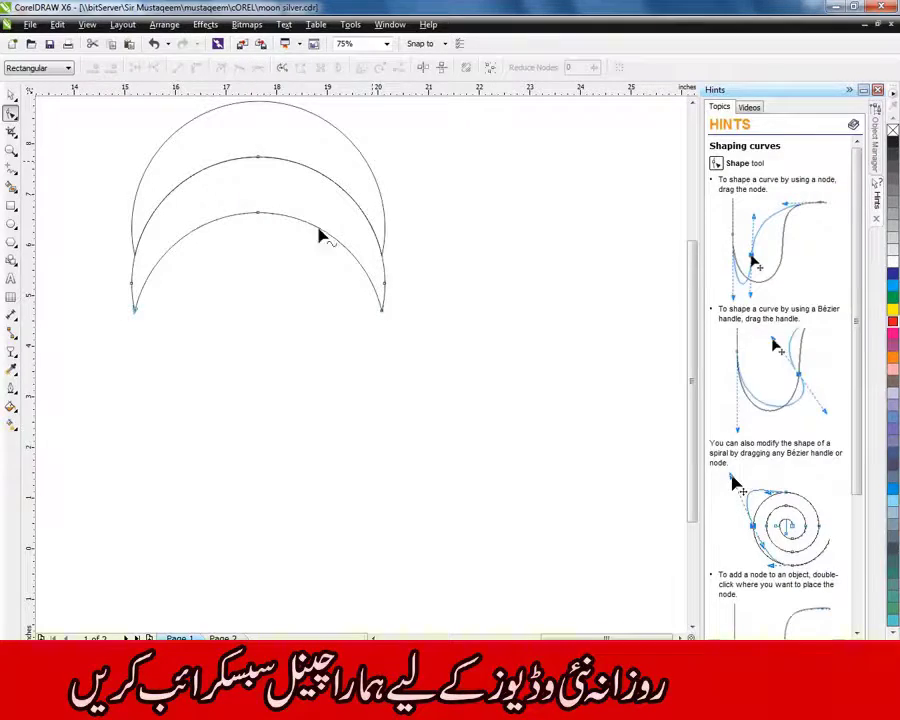
pyautogui.click(11, 94)
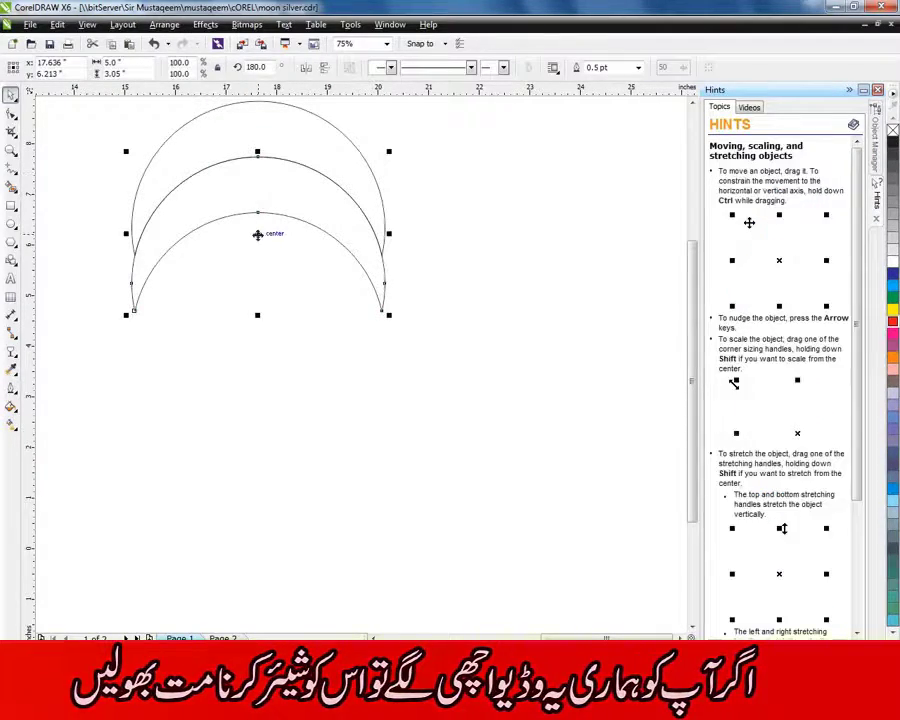
pyautogui.click(257, 234)
# Rotate one crescent about 105° and shift it slightly right against the other crescent
pyautogui.moveTo(404, 186); pyautogui.dragTo(437, 404)
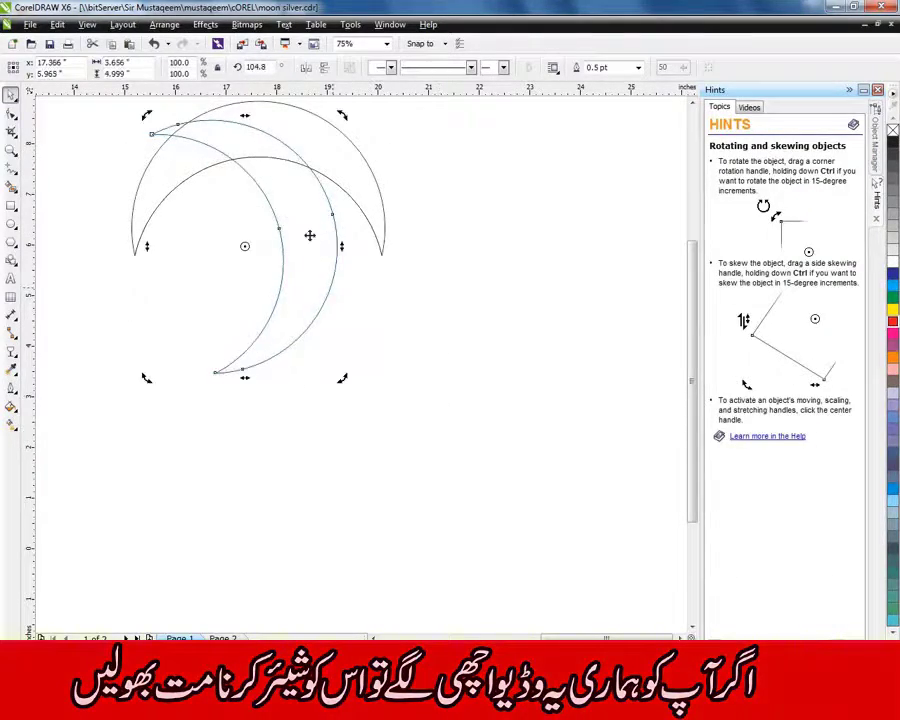
pyautogui.click(325, 240)
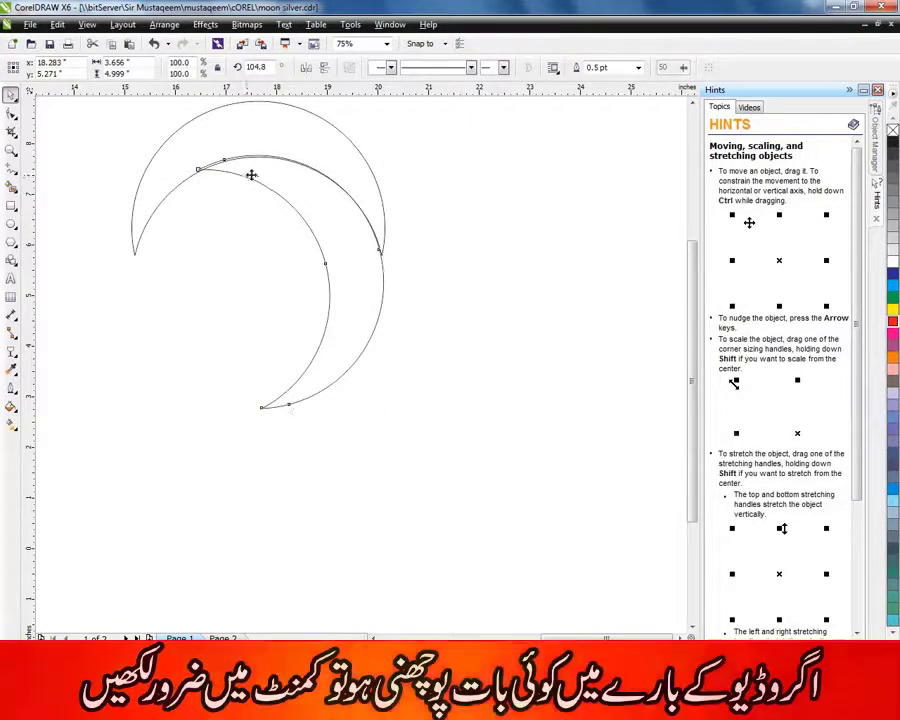
pyautogui.moveTo(250, 175); pyautogui.dragTo(262, 177)
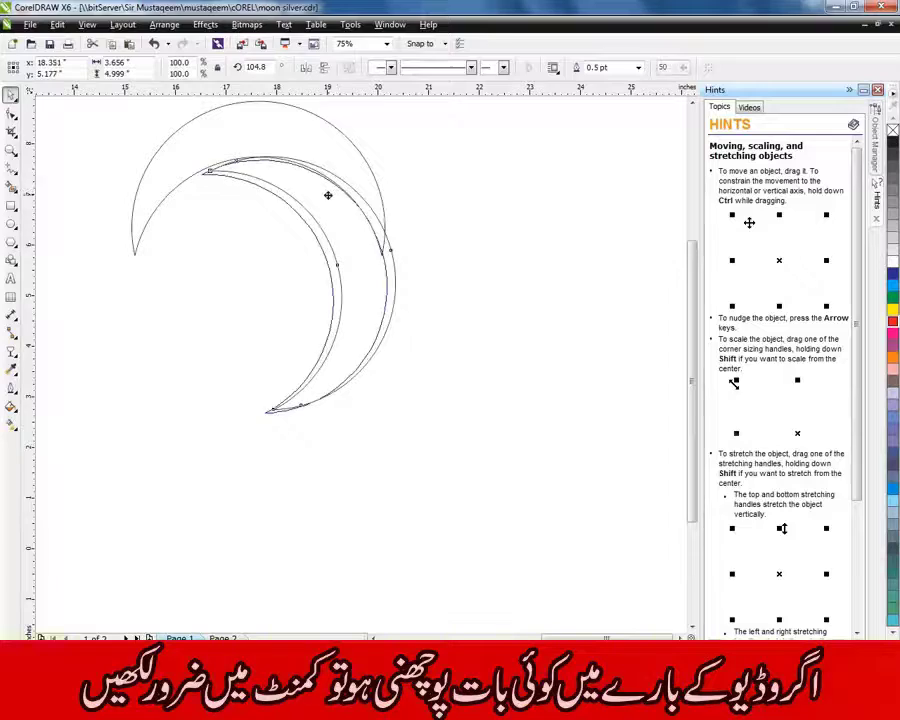
pyautogui.moveTo(328, 195); pyautogui.dragTo(325, 189)
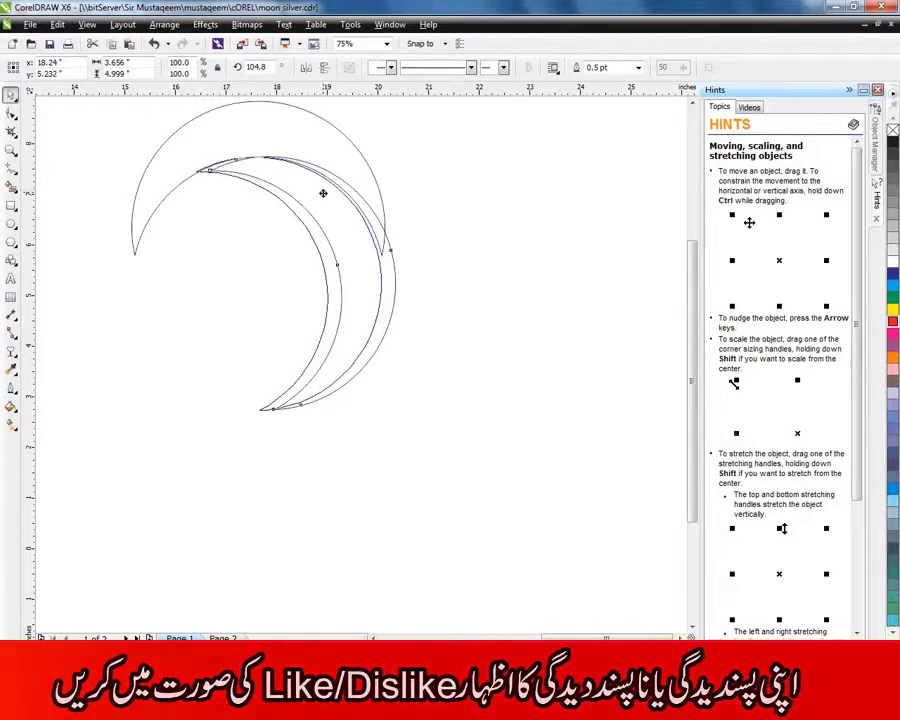
# Nudge the large crescent slightly right and down until the crescent edges meet
pyautogui.press('Escape')
pyautogui.scroll(2, 341, 195)
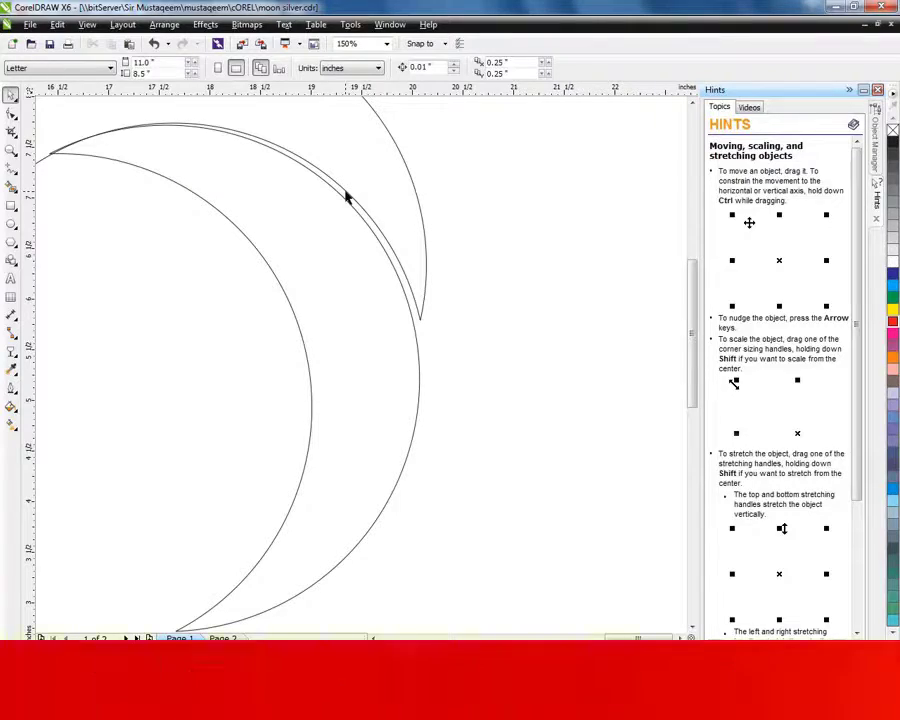
pyautogui.click(355, 351)
pyautogui.moveTo(355, 351); pyautogui.dragTo(354, 351)
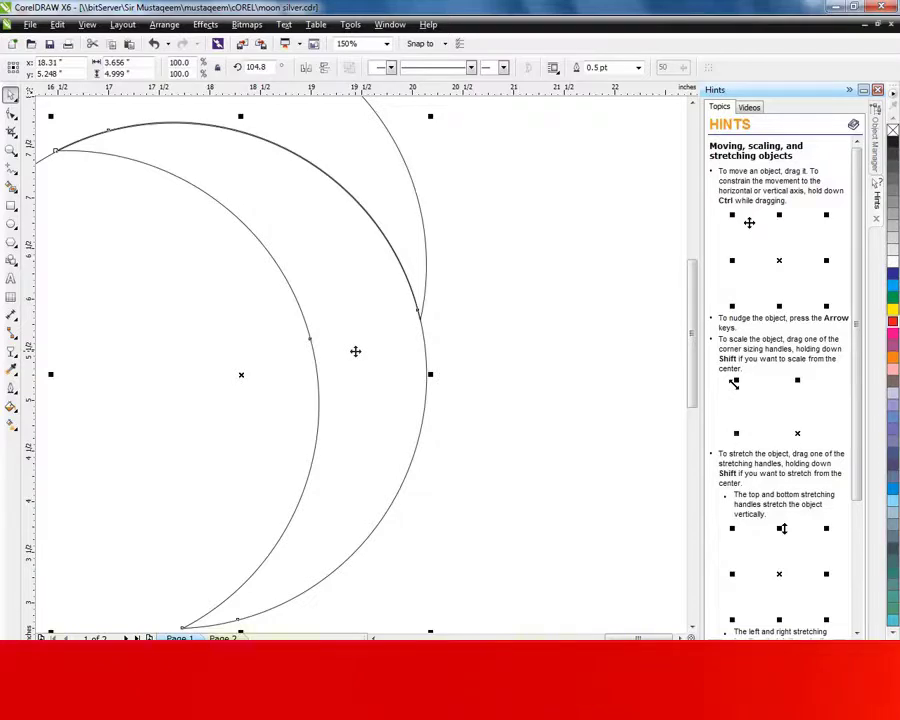
pyautogui.moveTo(355, 351); pyautogui.dragTo(355, 352)
pyautogui.click(105, 318)
pyautogui.scroll(-2, 105, 318)
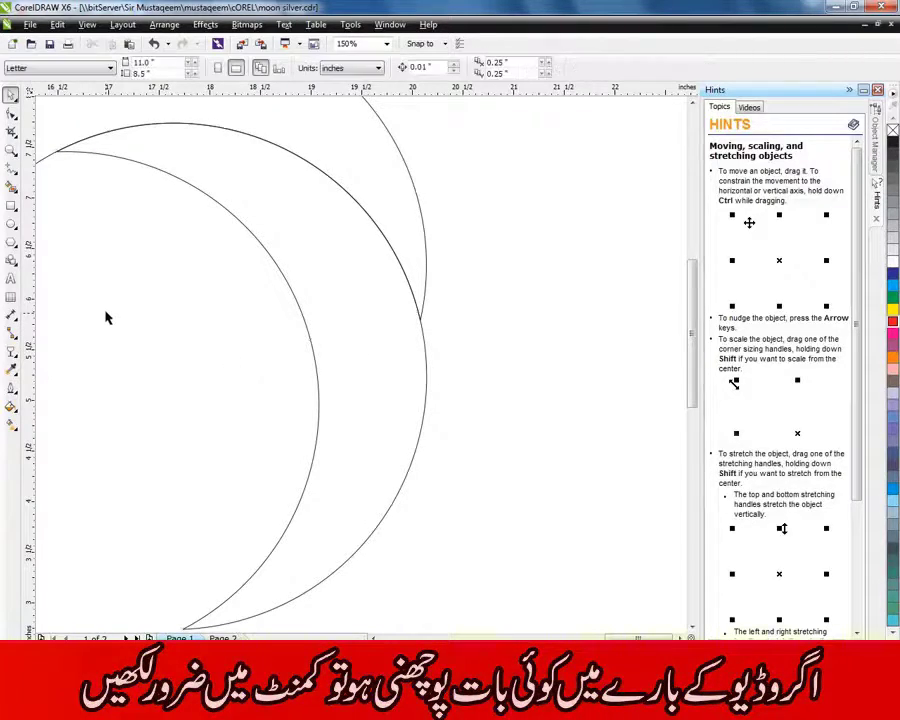
pyautogui.hscroll(-2, 360, 360)
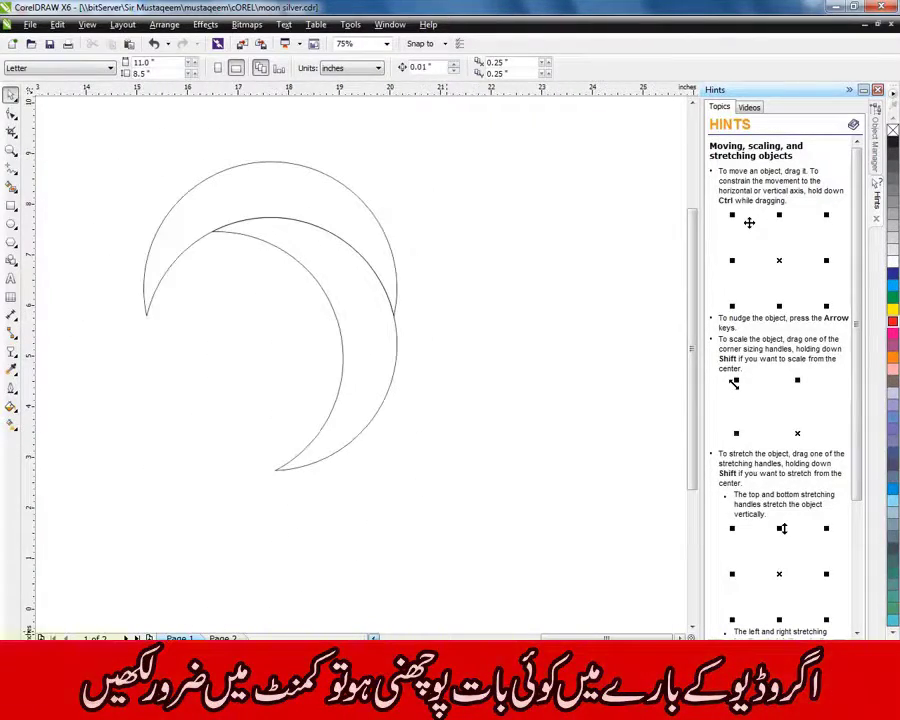
# Select both crescents and group them
pyautogui.hotkey('ctrl', 'a')
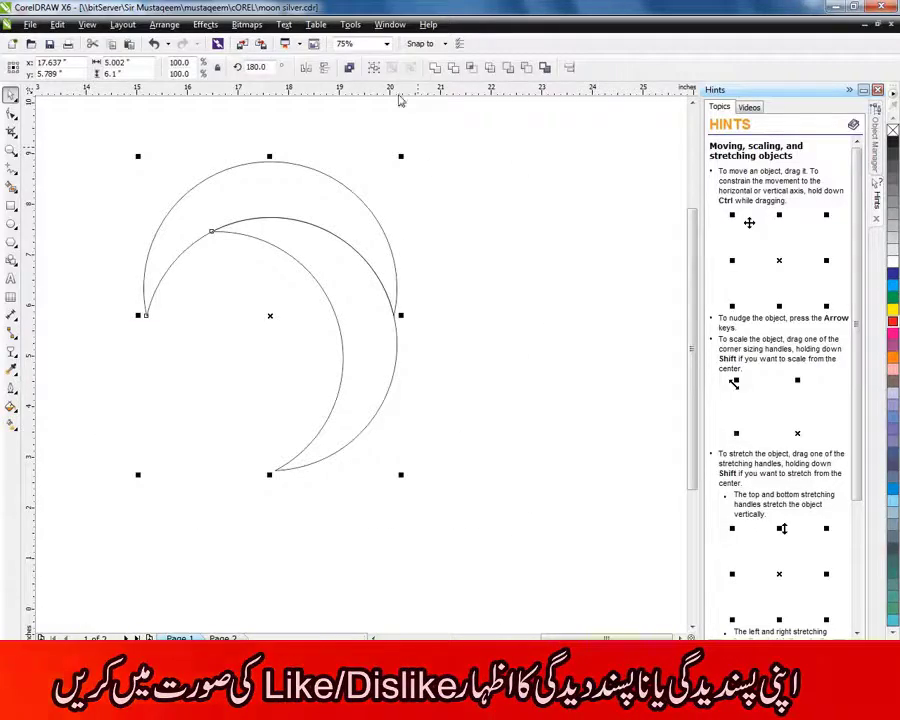
pyautogui.click(169, 23)
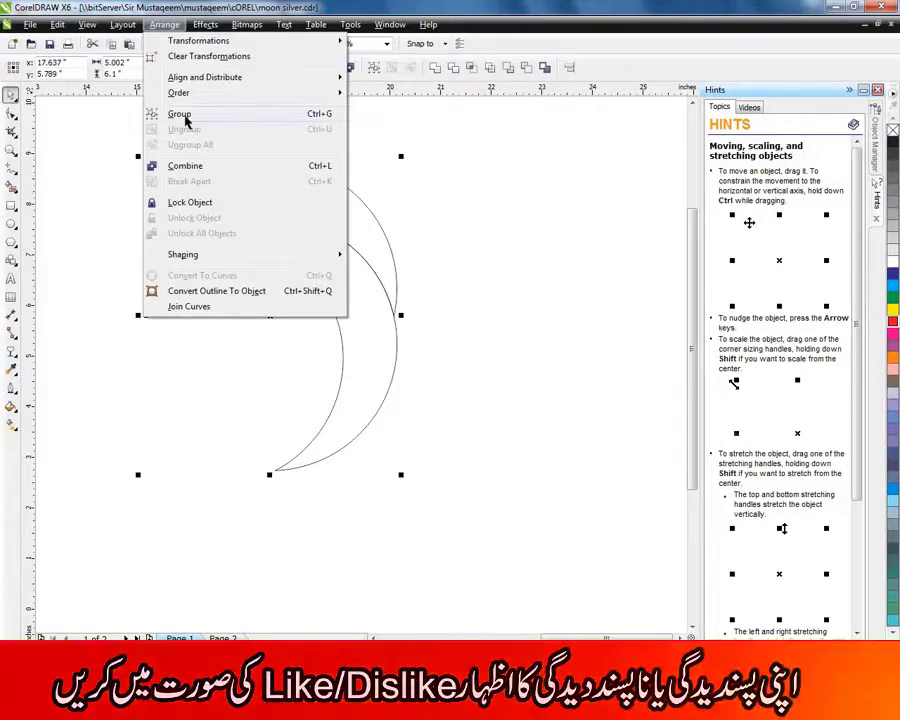
pyautogui.click(180, 114)
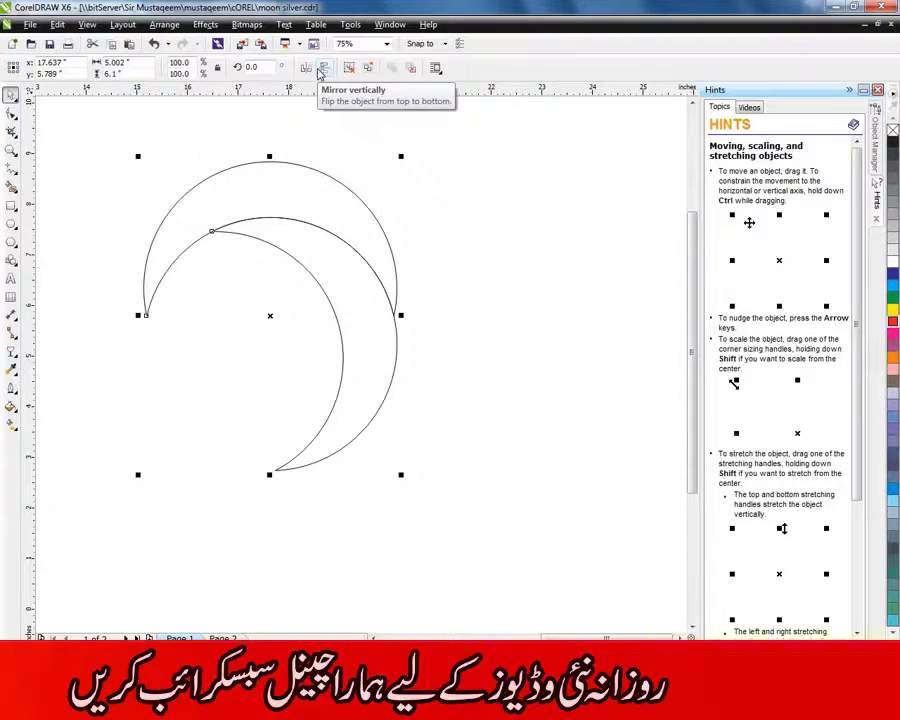
# Mirror the crescent group horizontally and move it down-left to close the ring
pyautogui.click(316, 72)
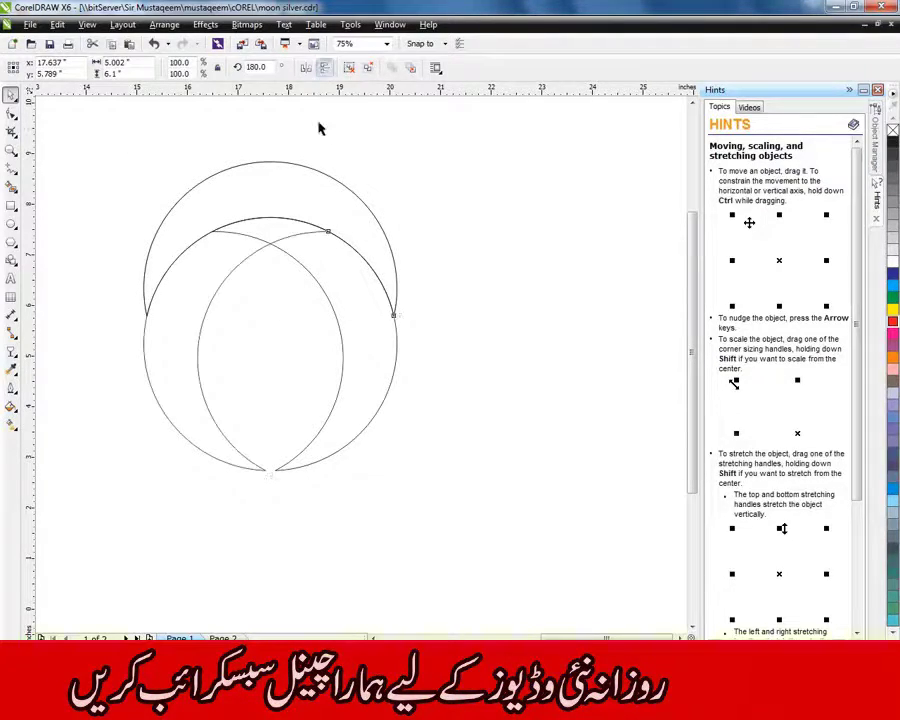
pyautogui.moveTo(179, 349); pyautogui.dragTo(143, 362)
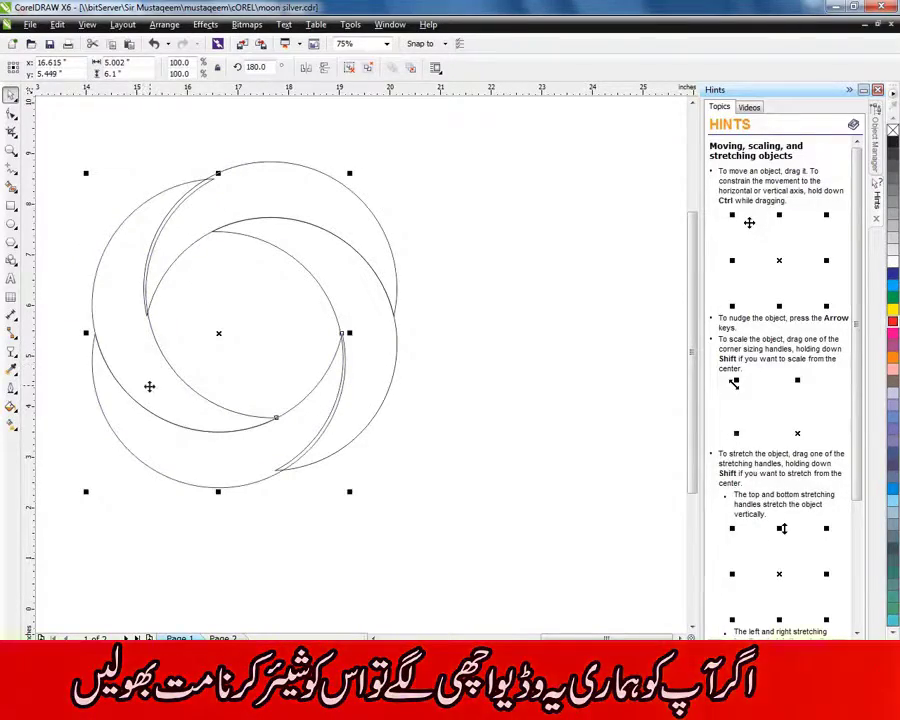
pyautogui.scroll(4, 276, 462)
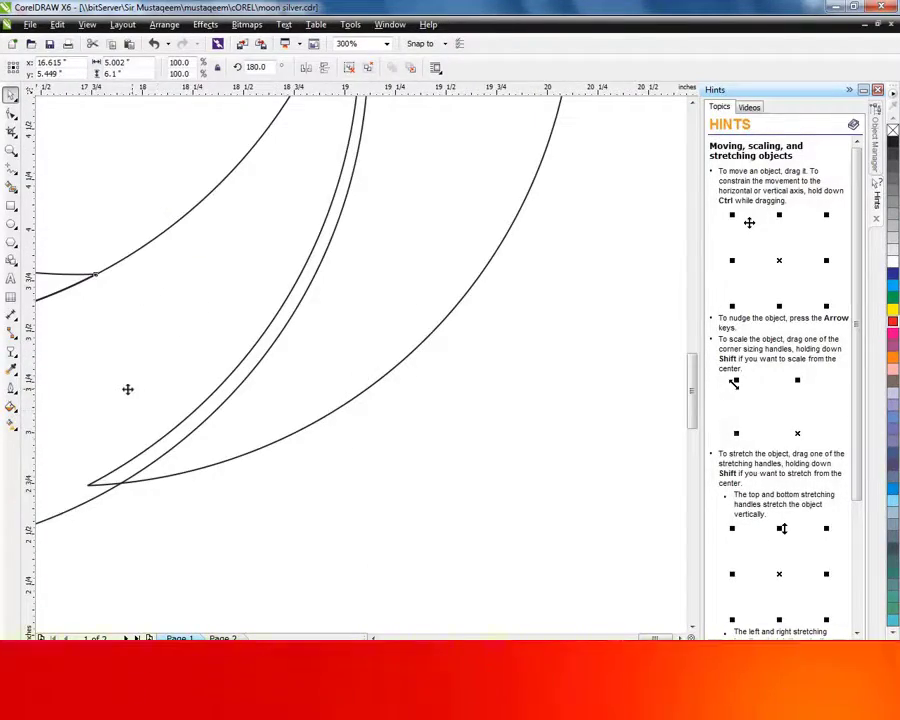
pyautogui.moveTo(114, 383)
pyautogui.mouseDown()
pyautogui.moveTo(117, 450)
pyautogui.moveTo(90, 430)
pyautogui.moveTo(86, 414)
pyautogui.mouseUp()
pyautogui.scroll(-4, 86, 414)
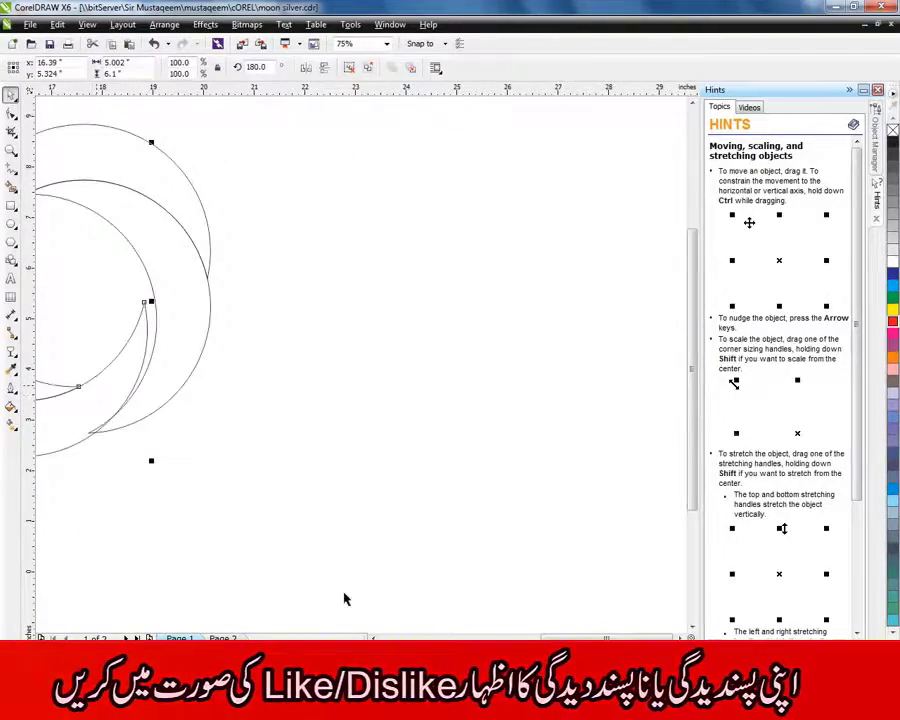
pyautogui.hscroll(-3, 172, 353)
pyautogui.hscroll(-3, 172, 353)
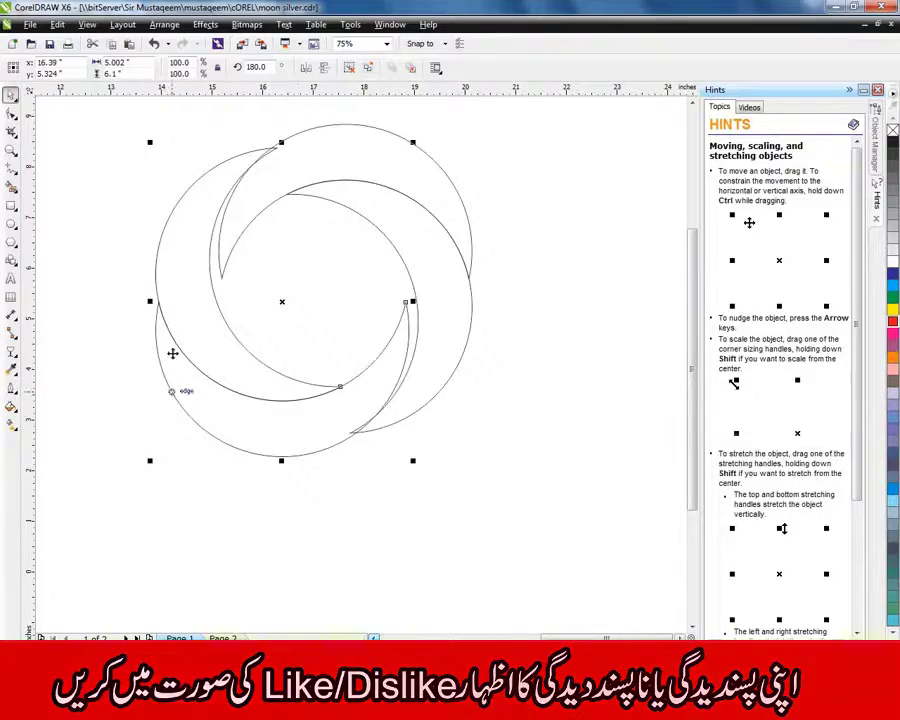
pyautogui.moveTo(191, 318); pyautogui.dragTo(196, 305)
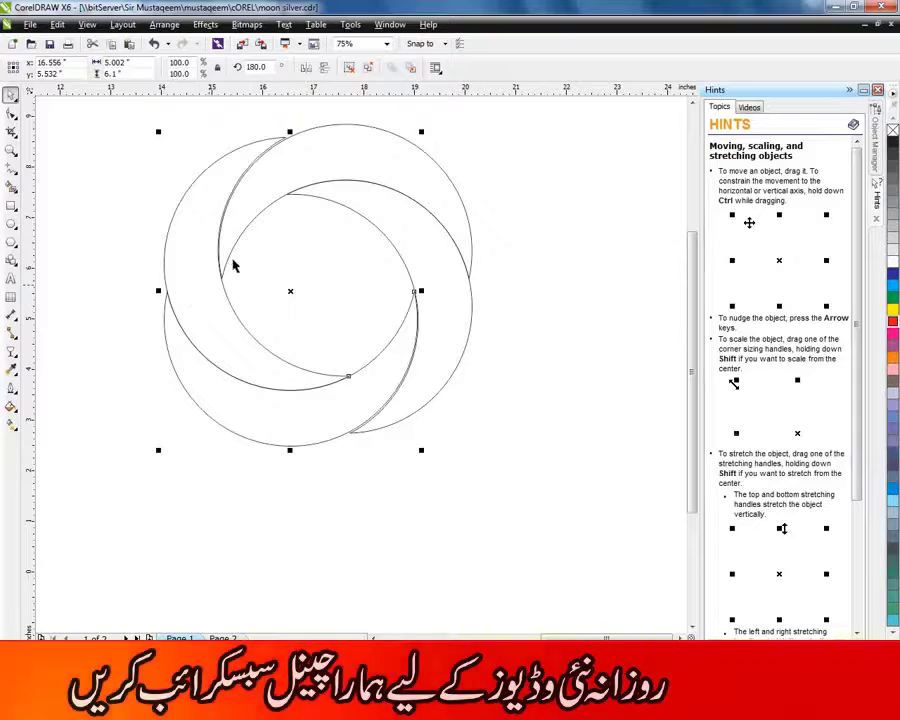
# Fine-tune the rotated crescent's position so its tips sit flush on the neighbouring arcs
pyautogui.scroll(1, 275, 140)
pyautogui.scroll(1, 275, 140)
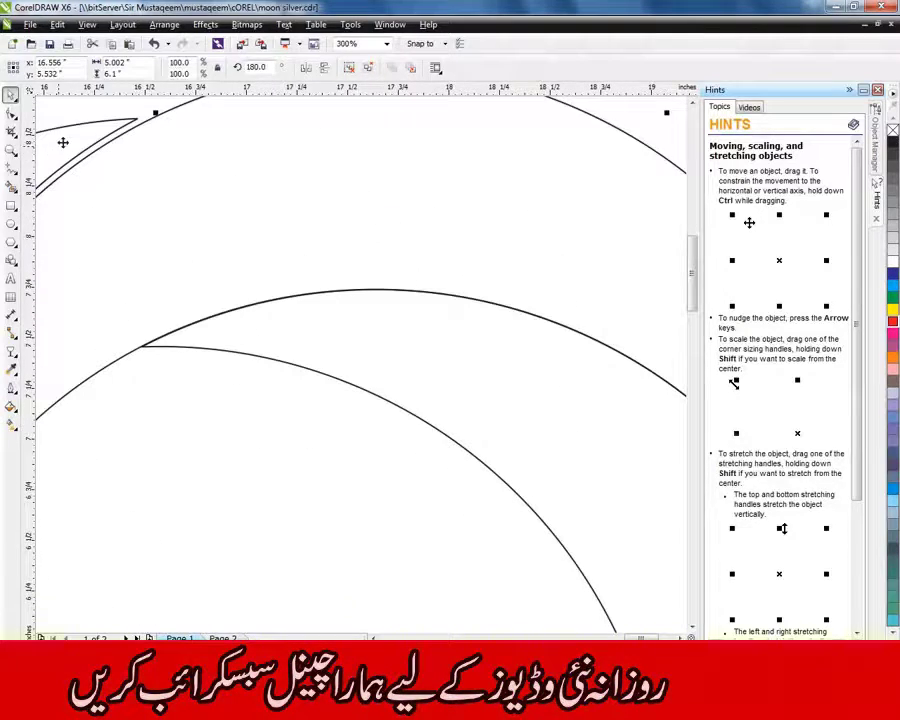
pyautogui.moveTo(63, 143); pyautogui.dragTo(88, 170)
pyautogui.scroll(-2, 185, 321)
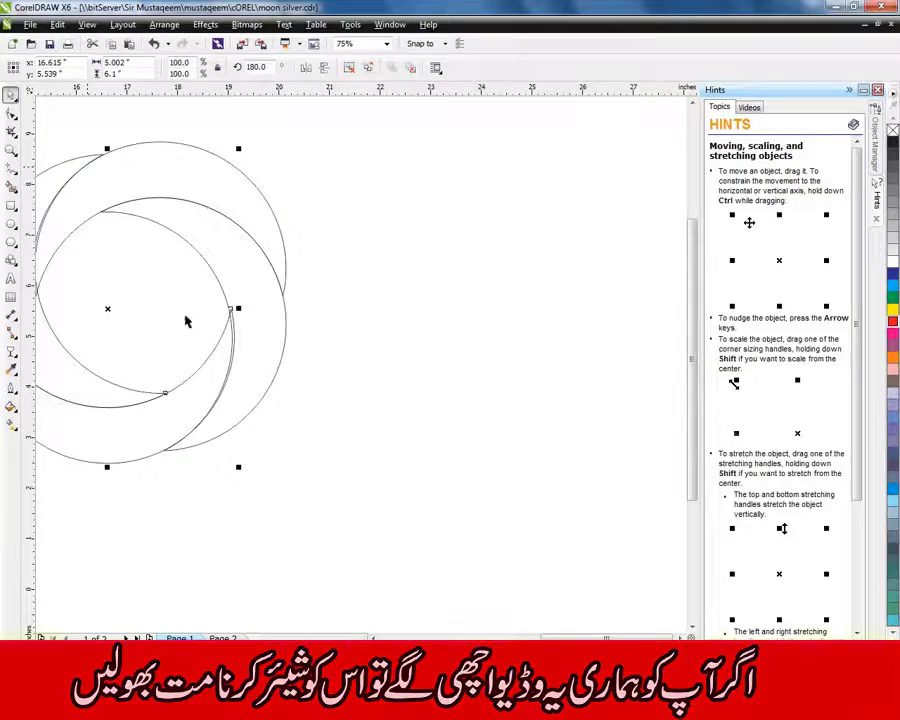
pyautogui.scroll(1, 240, 370)
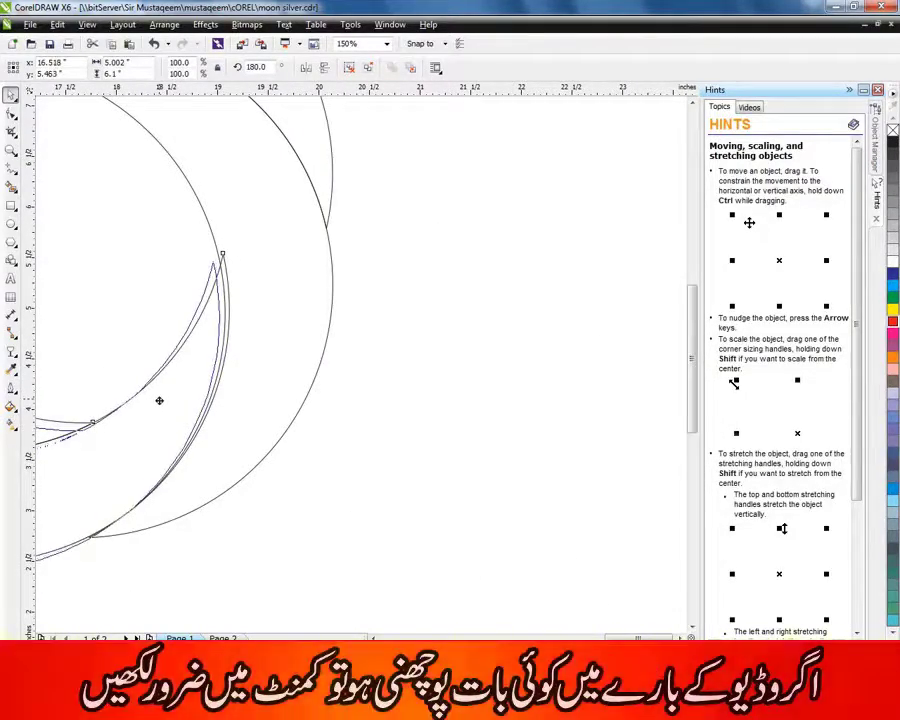
pyautogui.moveTo(159, 397); pyautogui.dragTo(165, 389)
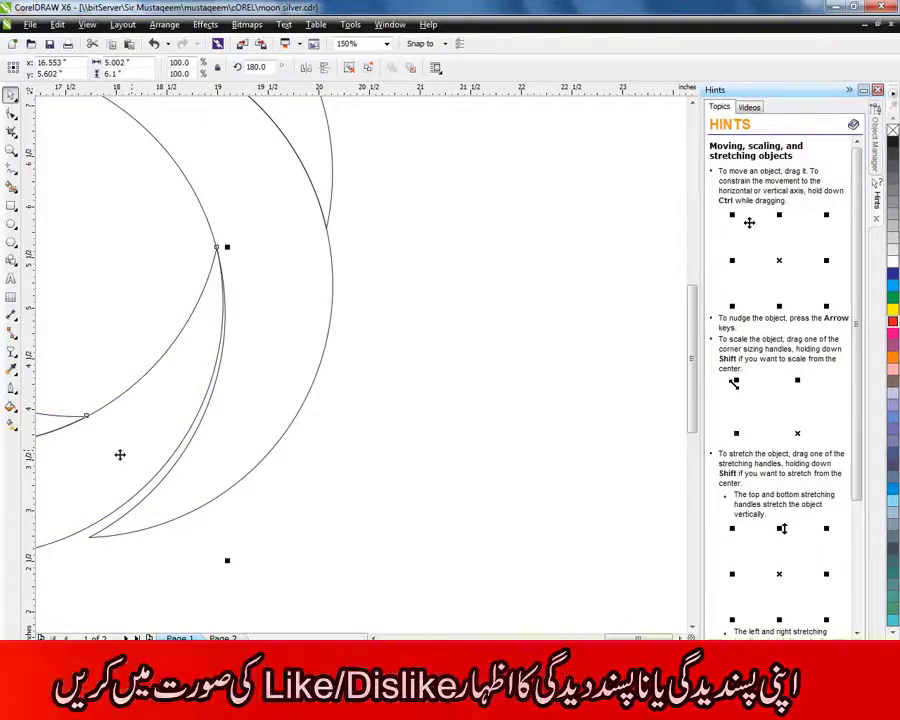
pyautogui.moveTo(120, 460); pyautogui.dragTo(121, 464)
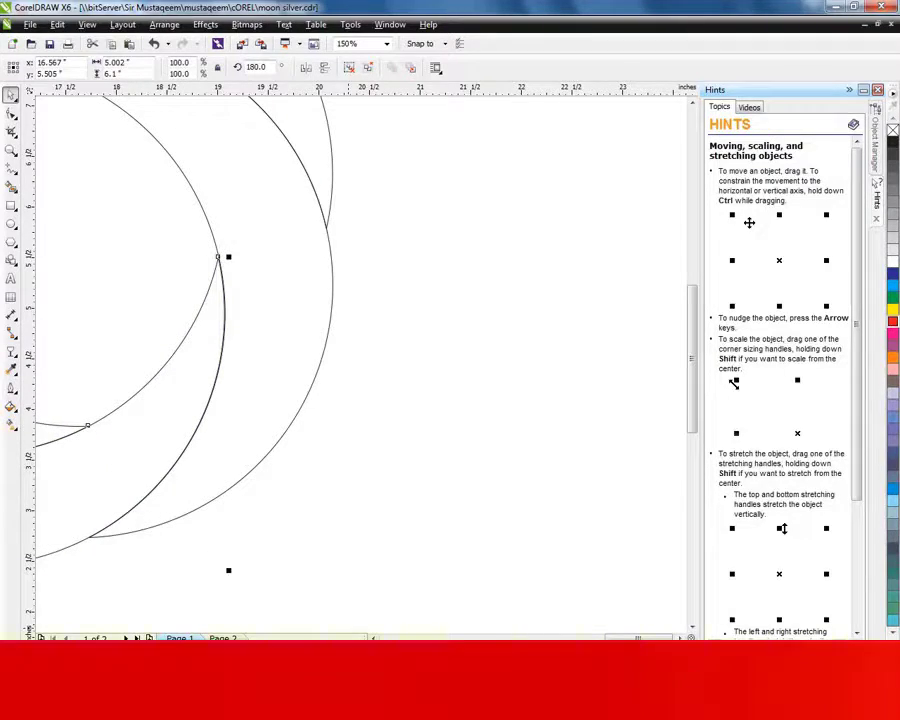
pyautogui.hscroll(-5, 608, 606)
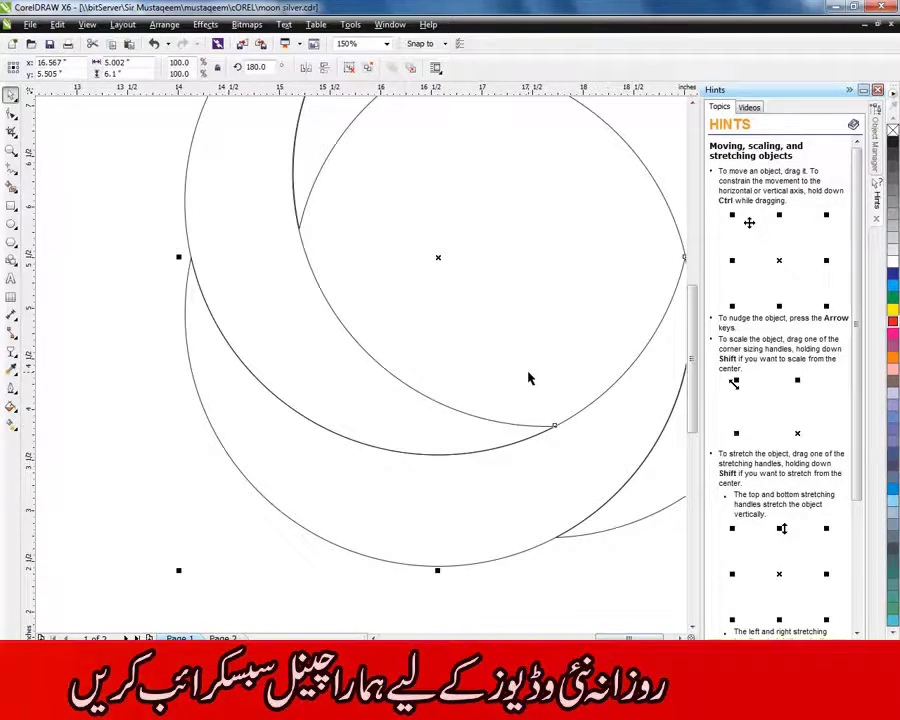
pyautogui.press('F3')
pyautogui.click(556, 136)
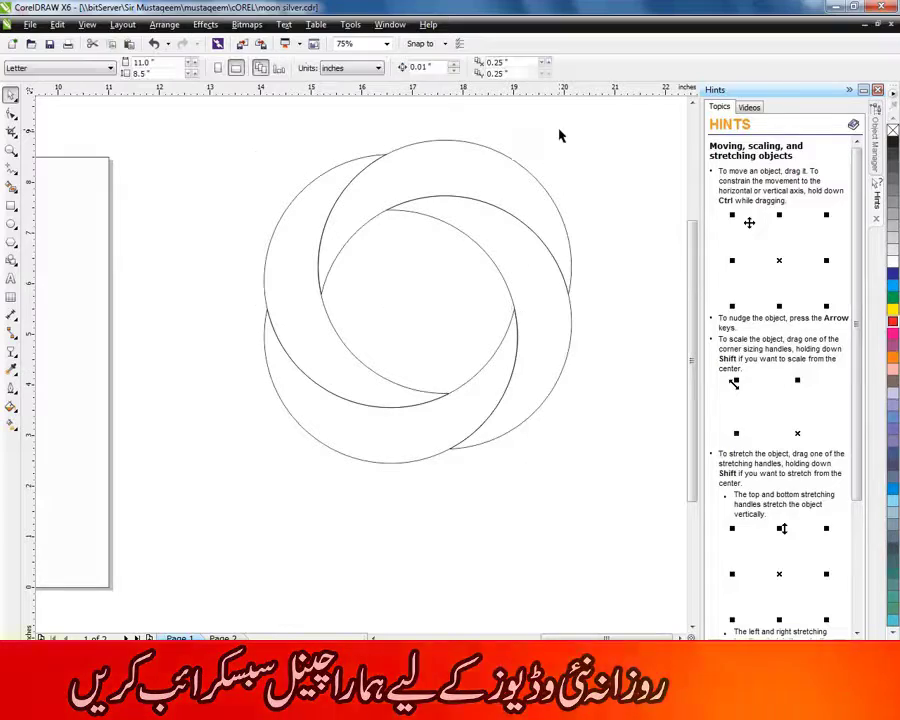
# Apply a linear gradient fill across the upper crescent
pyautogui.click(422, 182)
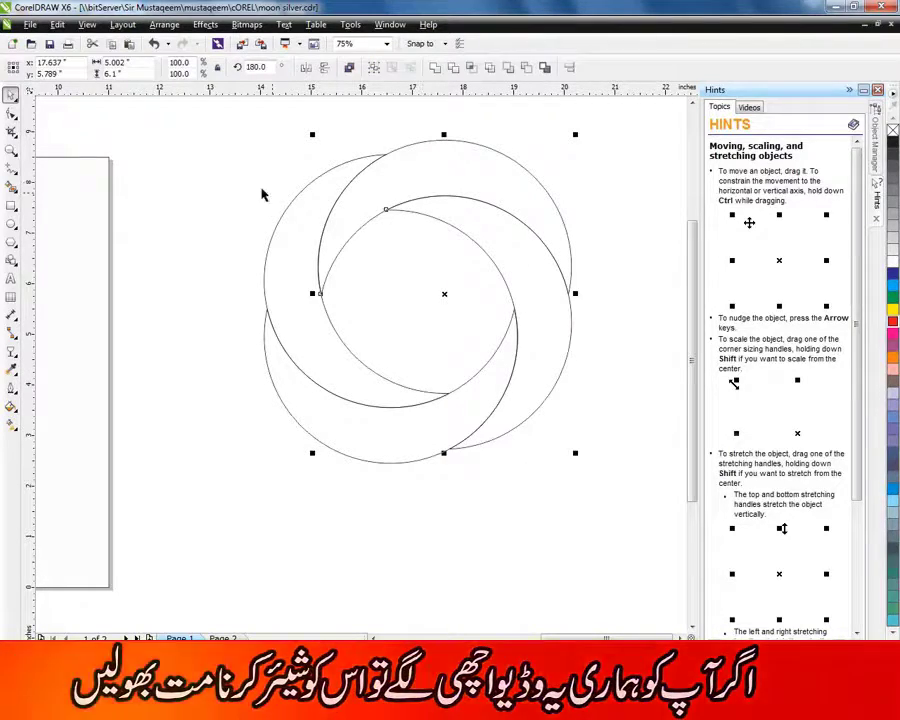
pyautogui.click(261, 195)
pyautogui.click(459, 183)
pyautogui.press('g')
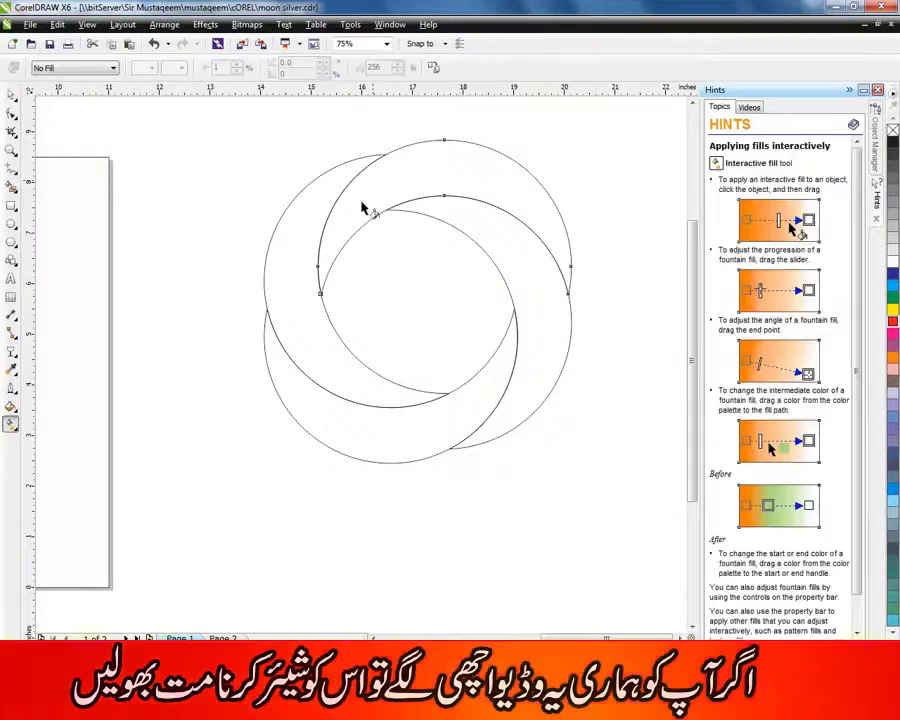
pyautogui.moveTo(361, 201); pyautogui.dragTo(428, 196)
pyautogui.moveTo(537, 208); pyautogui.dragTo(536, 207)
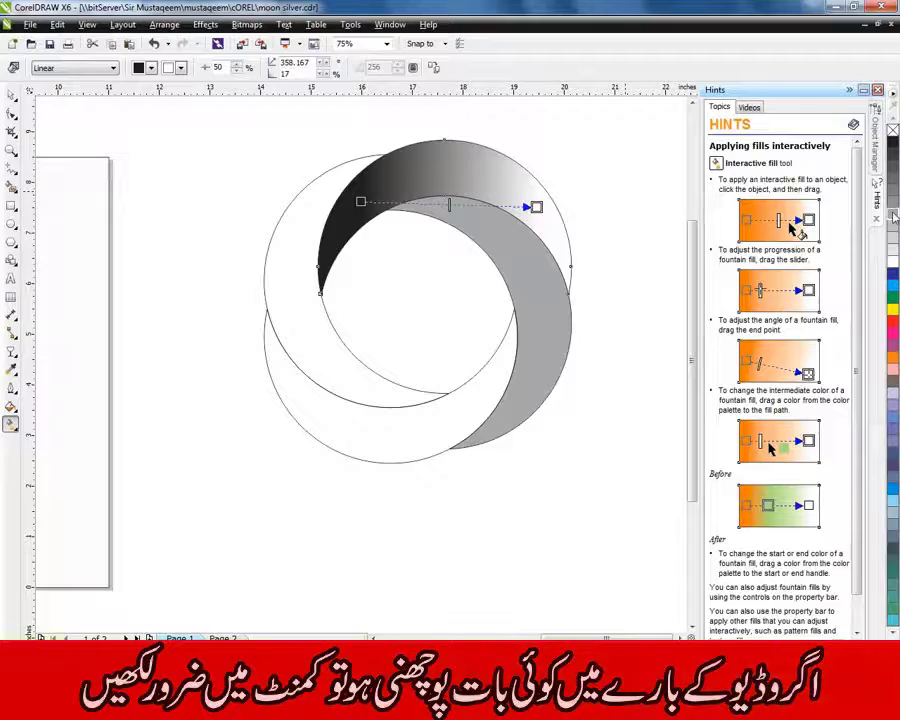
# Change the upper crescent's gradient colours to run from light grey to white
pyautogui.moveTo(893, 185); pyautogui.dragTo(349, 211)
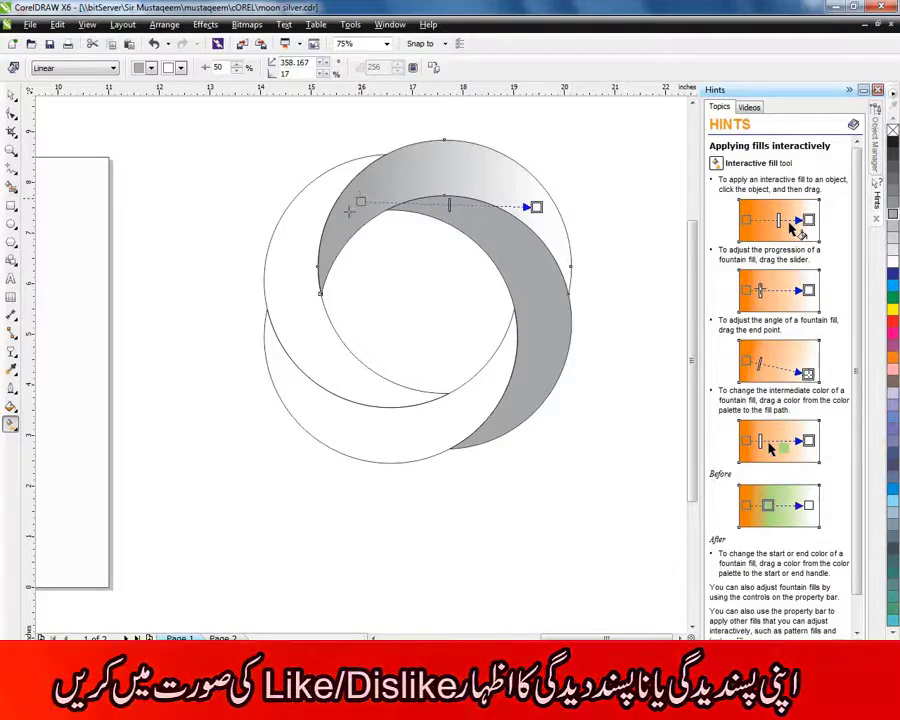
pyautogui.moveTo(893, 213); pyautogui.dragTo(548, 212)
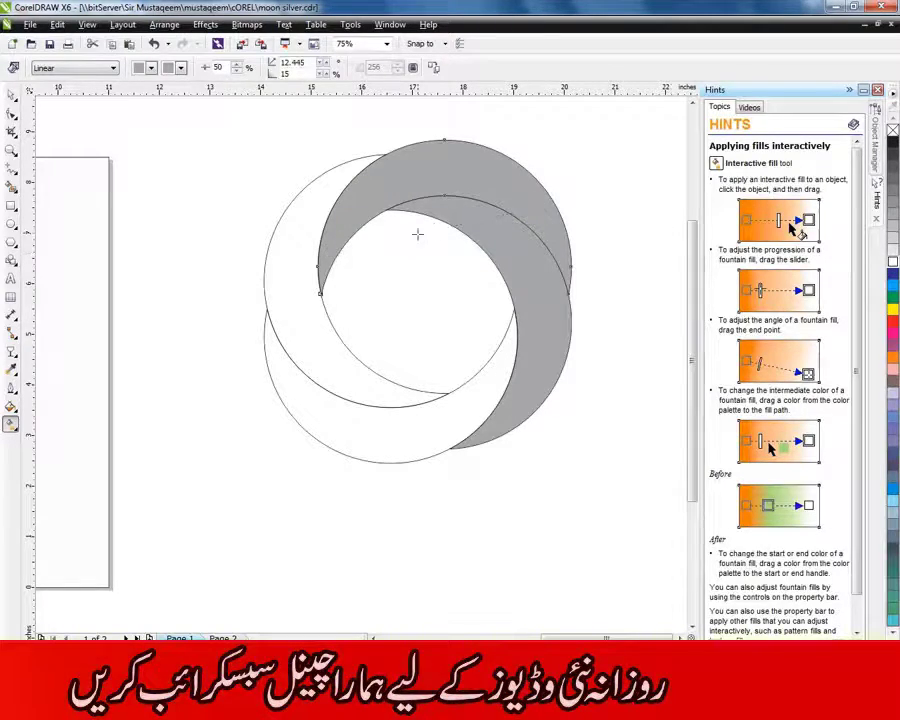
pyautogui.hotkey('ctrl', 'z')
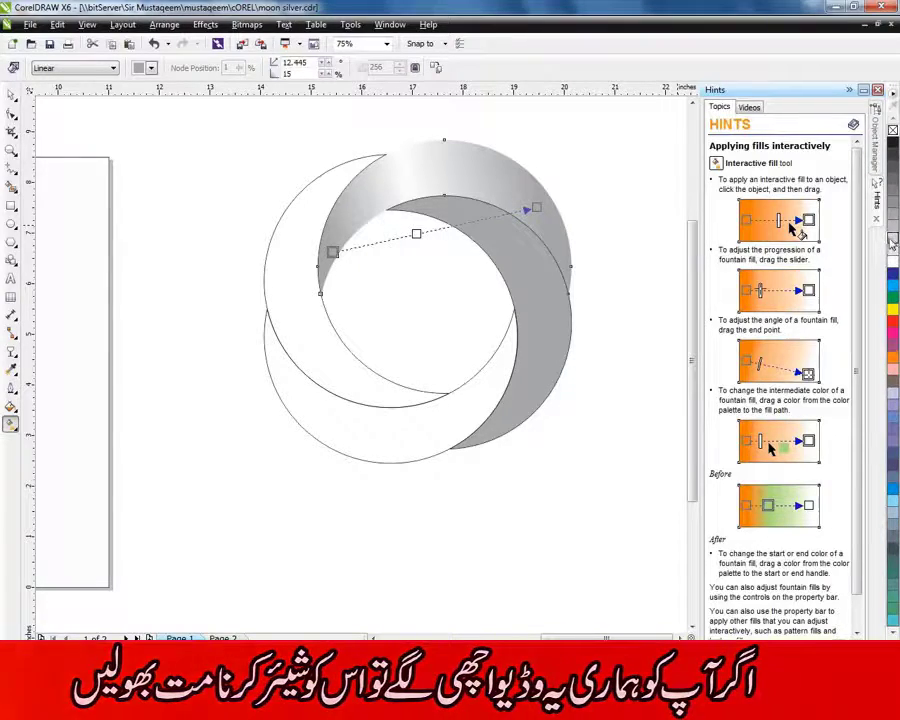
pyautogui.moveTo(671, 216); pyautogui.dragTo(535, 212)
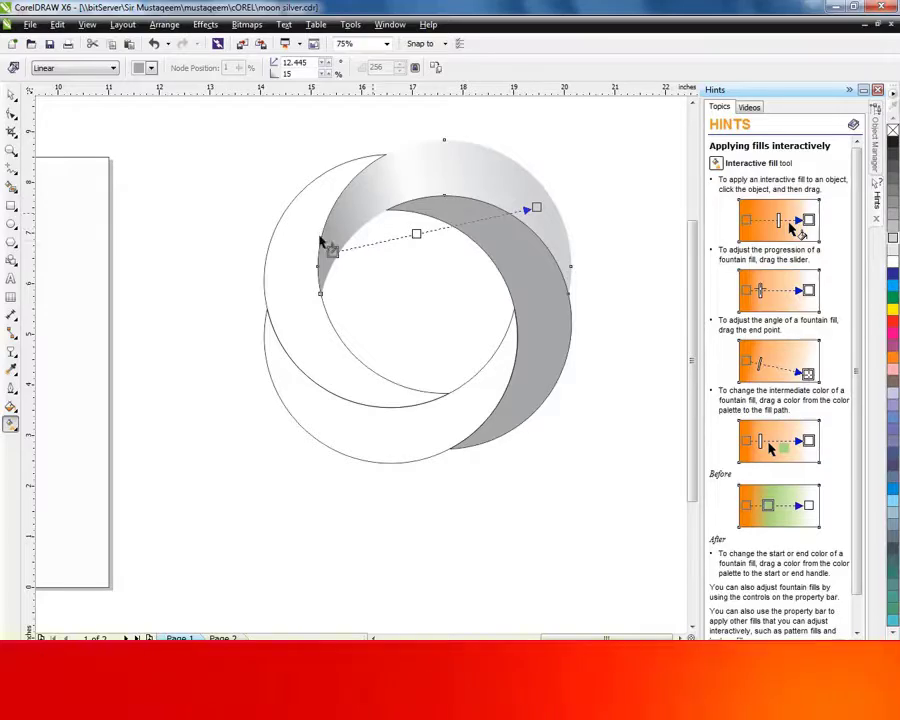
pyautogui.click(80, 140)
pyautogui.click(387, 187)
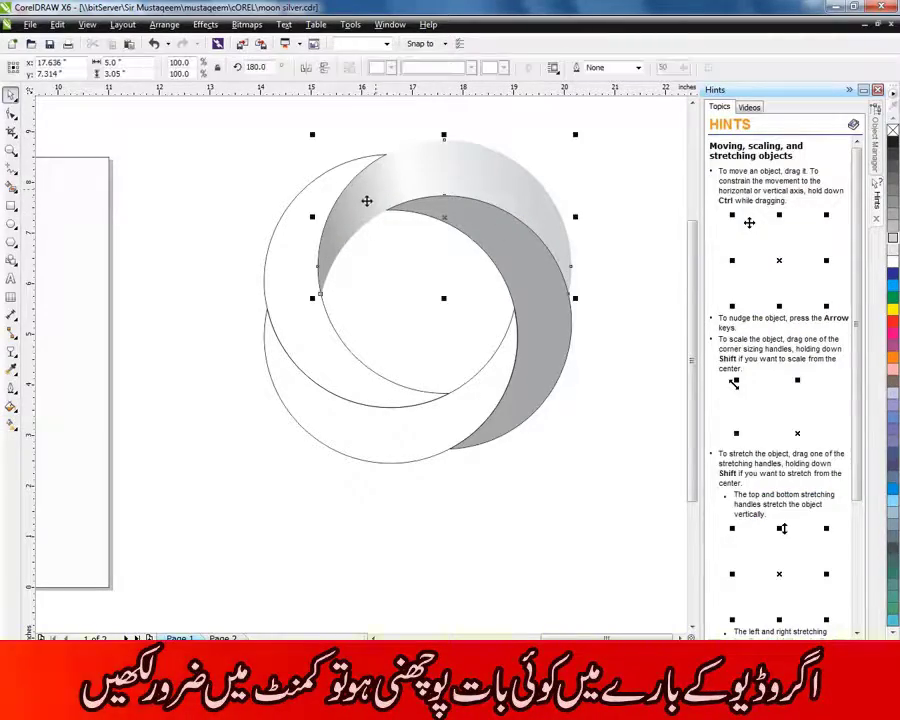
pyautogui.press('g')
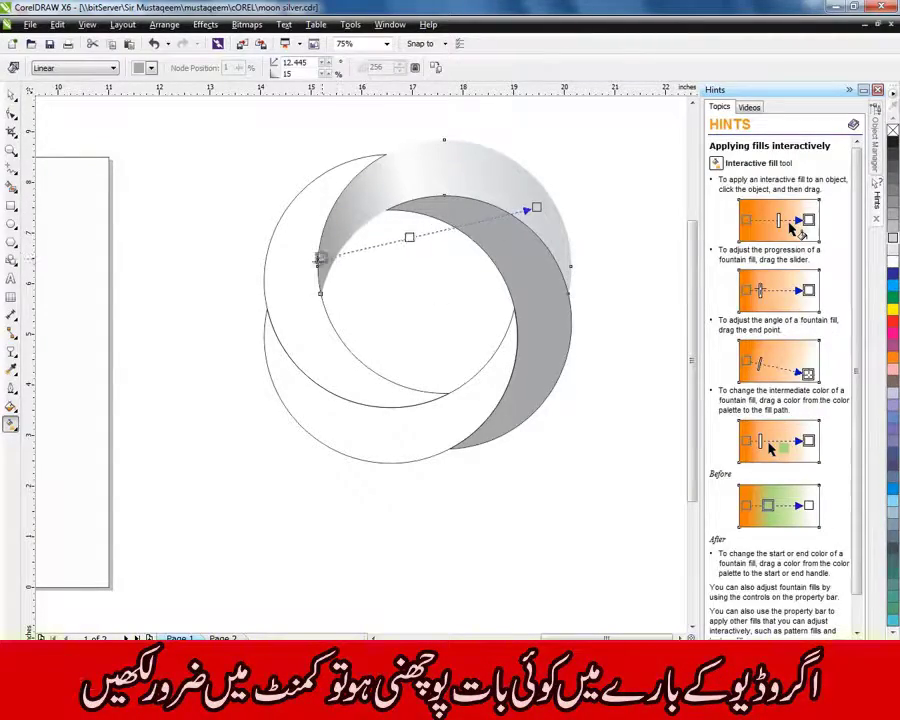
# Copy the upper crescent's grey-to-white gradient onto the other three crescents with the Attributes Eyedropper
pyautogui.click(92, 136)
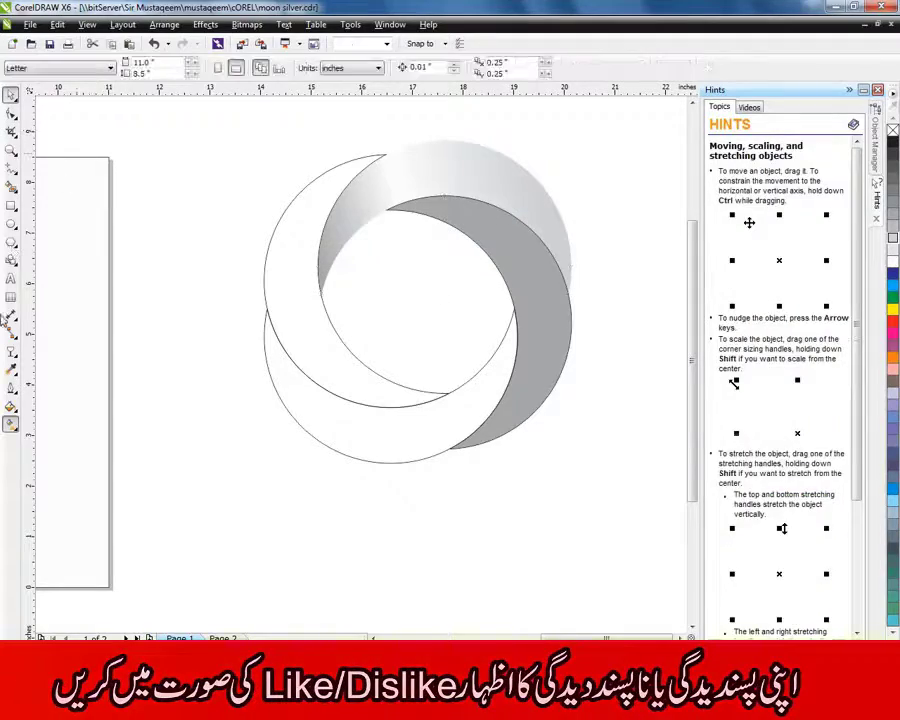
pyautogui.click(10, 370)
pyautogui.click(410, 176)
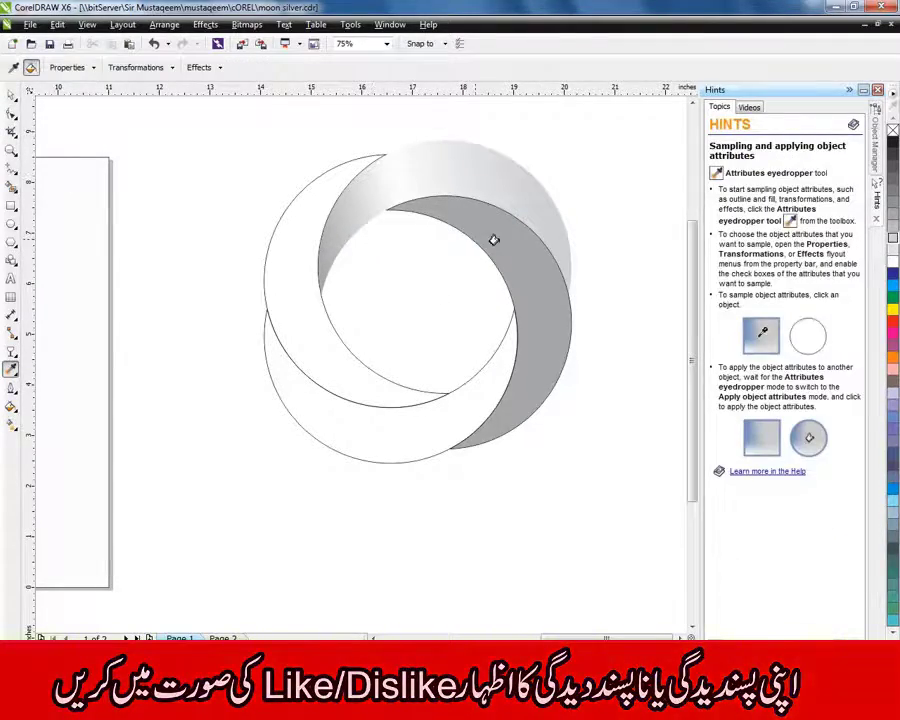
pyautogui.click(470, 410)
pyautogui.click(380, 408)
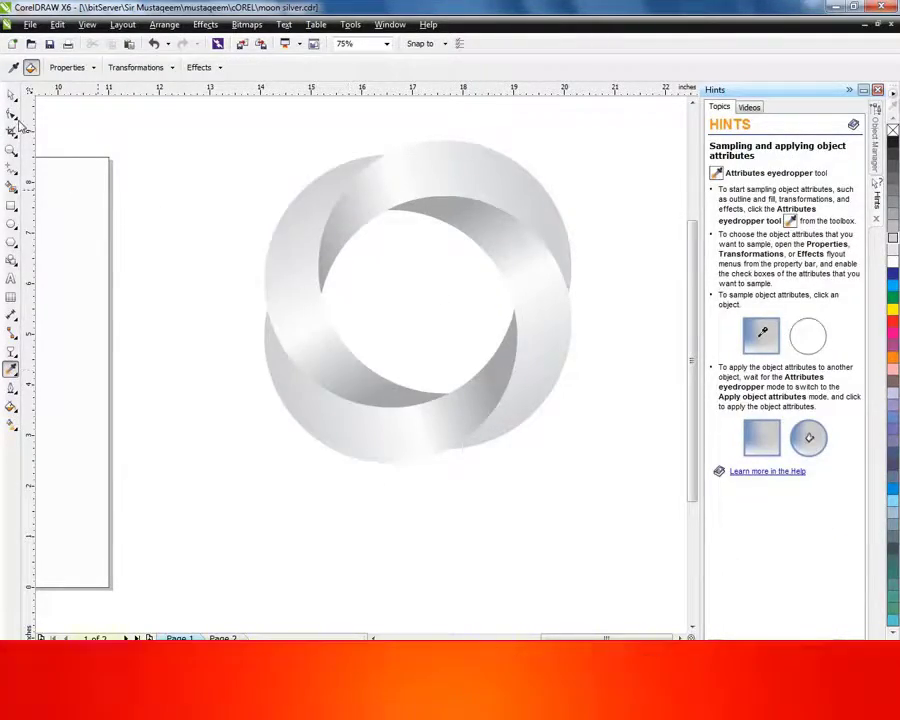
pyautogui.press('space')
pyautogui.scroll(-2, 315, 207)
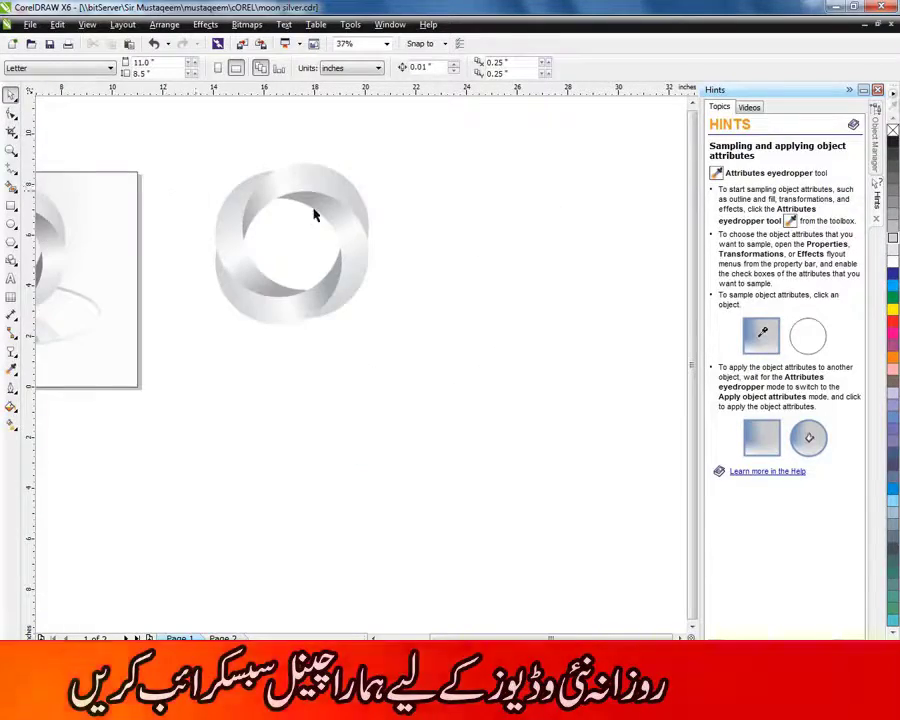
pyautogui.scroll(4, 250, 200)
pyautogui.scroll(2, 262, 207)
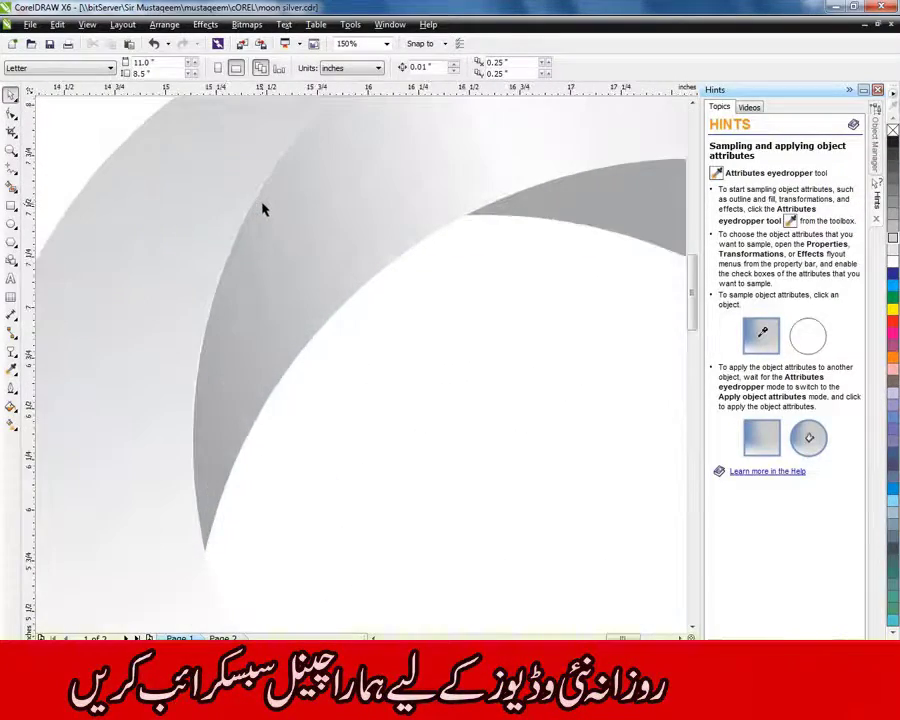
pyautogui.click(261, 204)
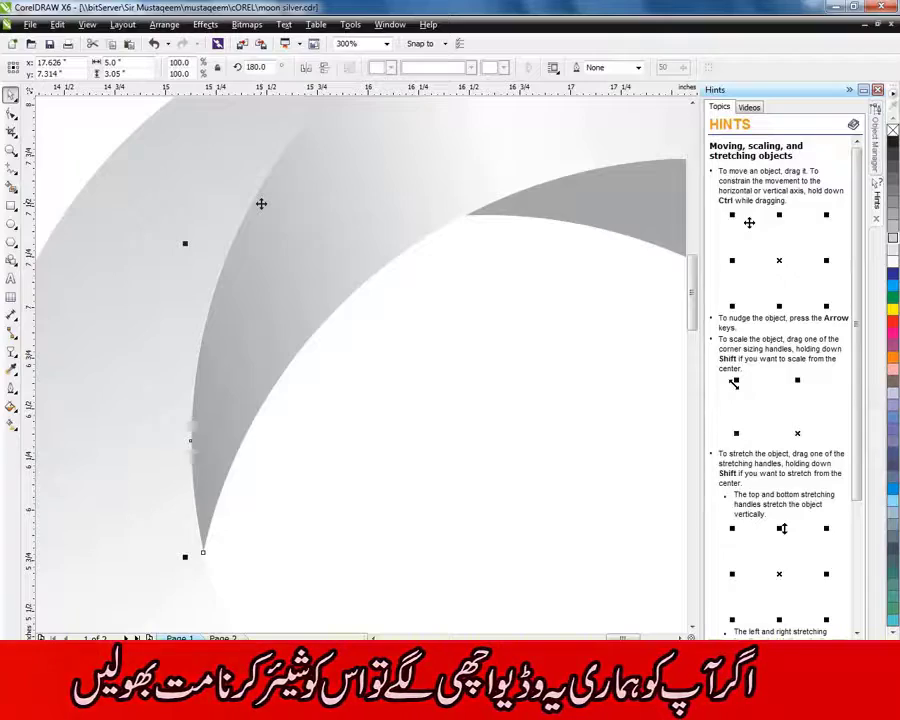
pyautogui.scroll(-4, 260, 204)
pyautogui.click(503, 375)
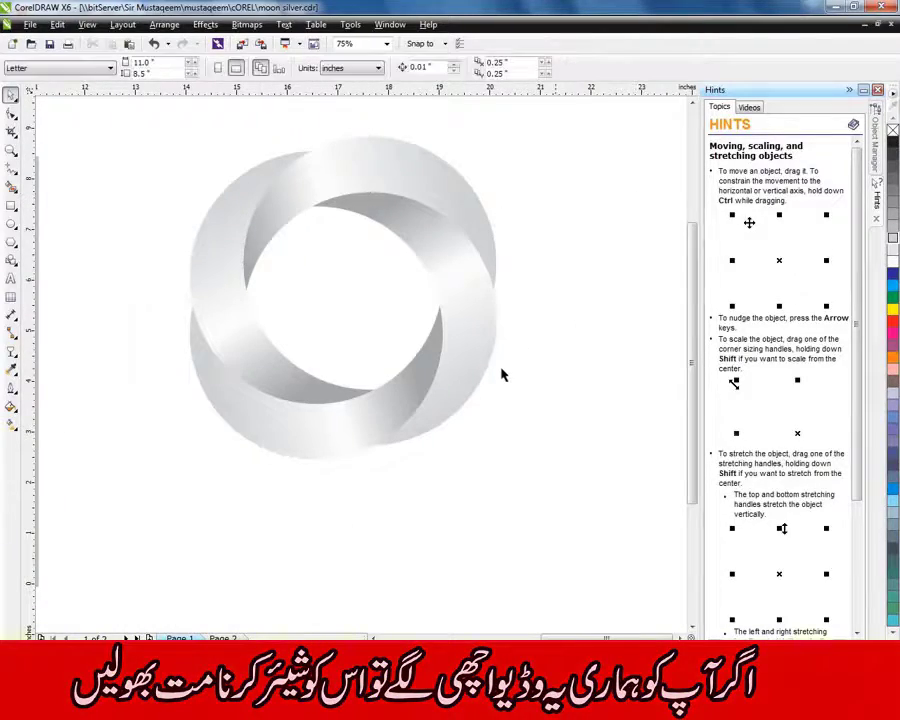
# Select every piece of the ring and group them
pyautogui.moveTo(121, 125); pyautogui.dragTo(559, 488)
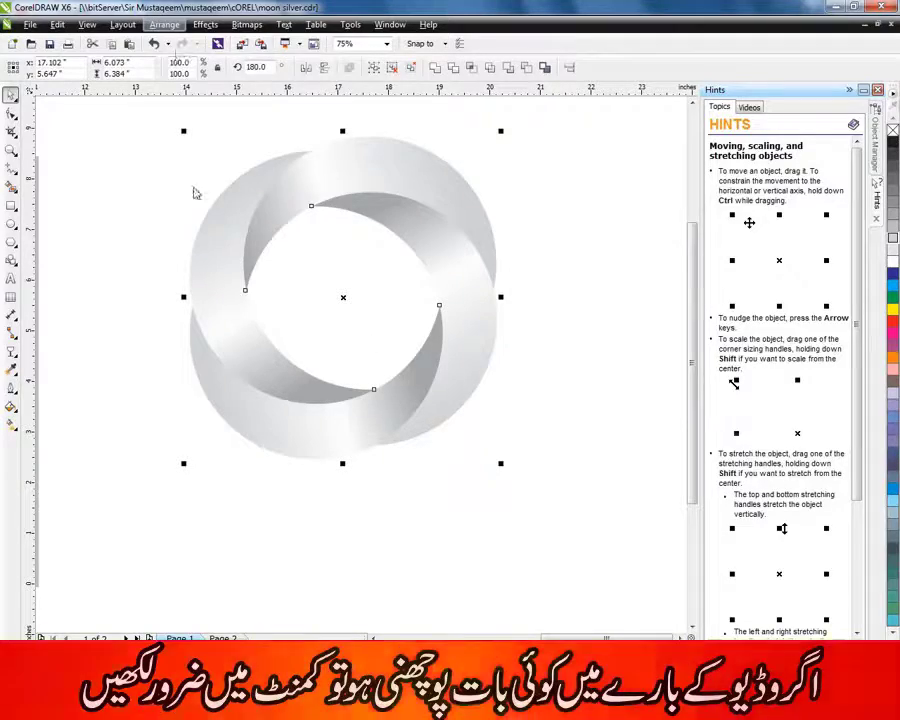
pyautogui.click(164, 24)
pyautogui.click(179, 114)
# Place a vertically flipped, shorter copy of the ring directly beneath it
pyautogui.click(237, 160)
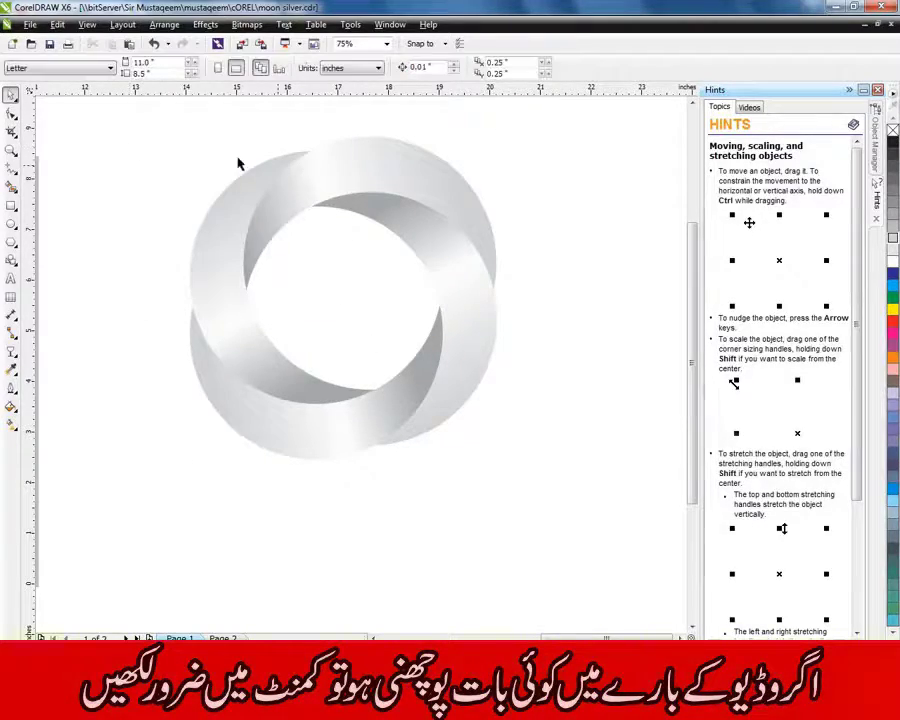
pyautogui.click(355, 145)
pyautogui.moveTo(341, 222); pyautogui.dragTo(346, 603)
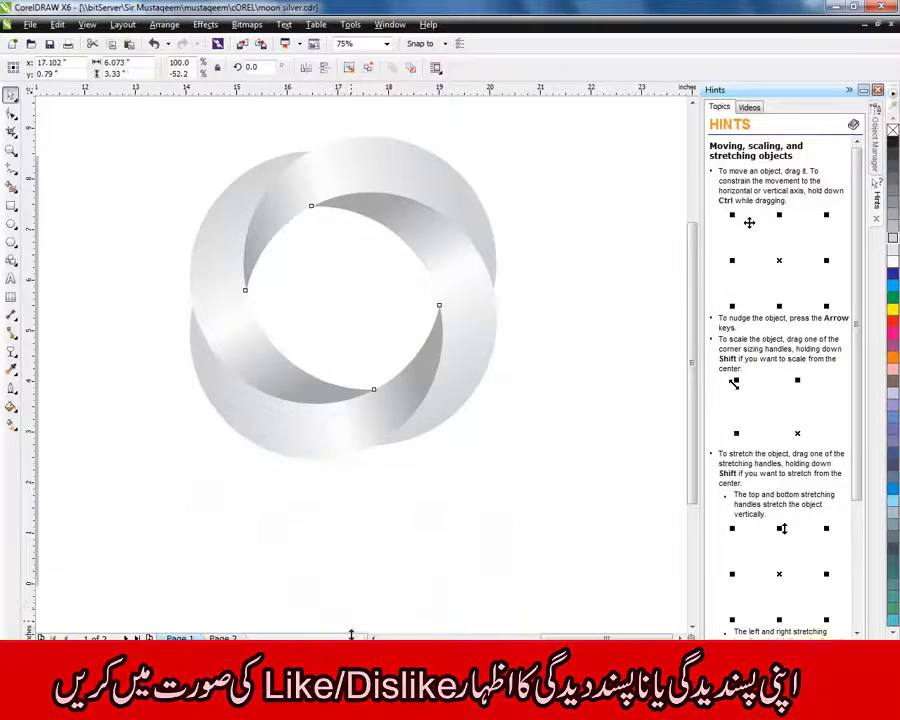
pyautogui.moveTo(351, 634); pyautogui.dragTo(351, 617)
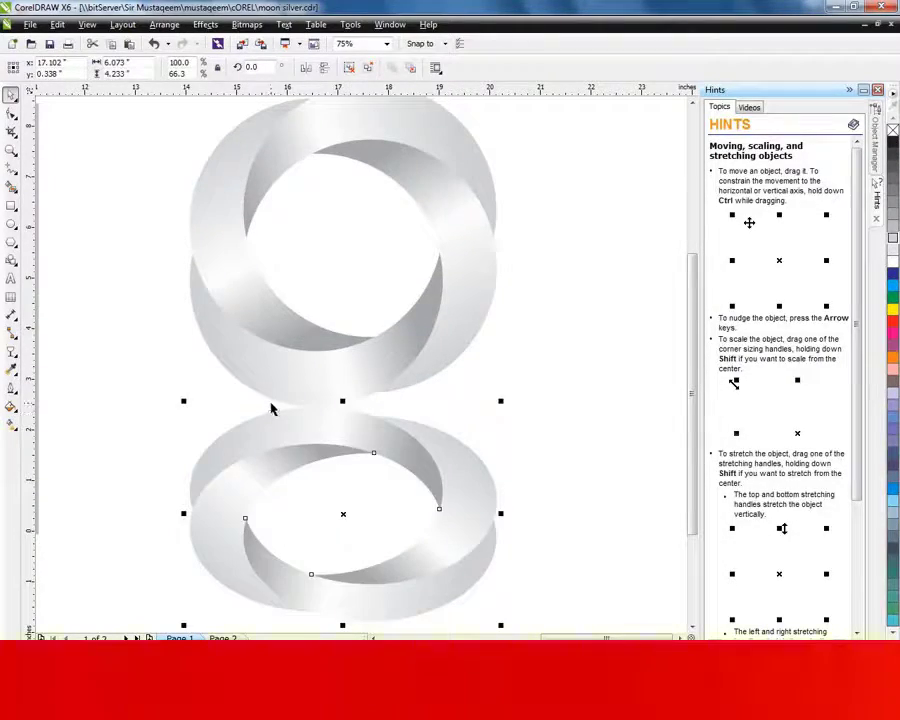
# Fade the lower ring copy with a linear transparency starting near the upper ring
pyautogui.click(11, 351)
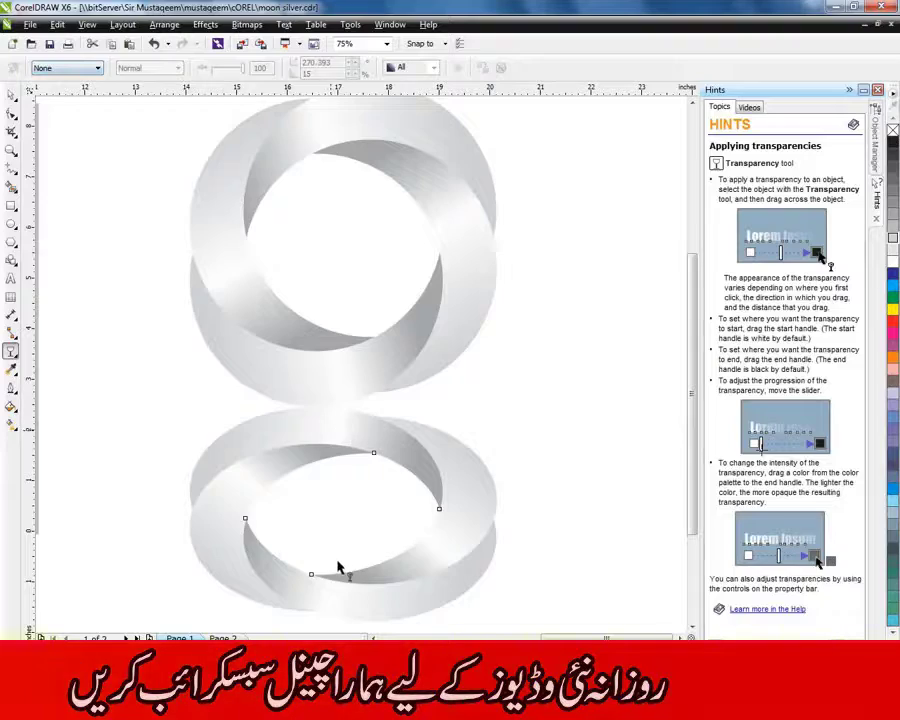
pyautogui.moveTo(330, 430); pyautogui.dragTo(333, 564)
pyautogui.moveTo(330, 430); pyautogui.dragTo(324, 328)
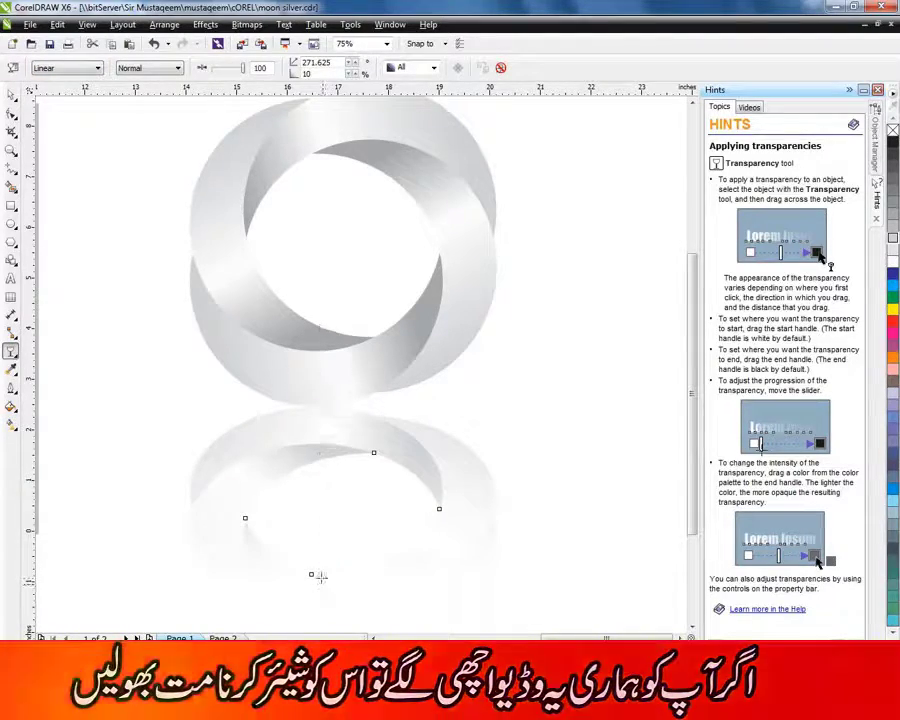
pyautogui.press('space')
pyautogui.press('F3')
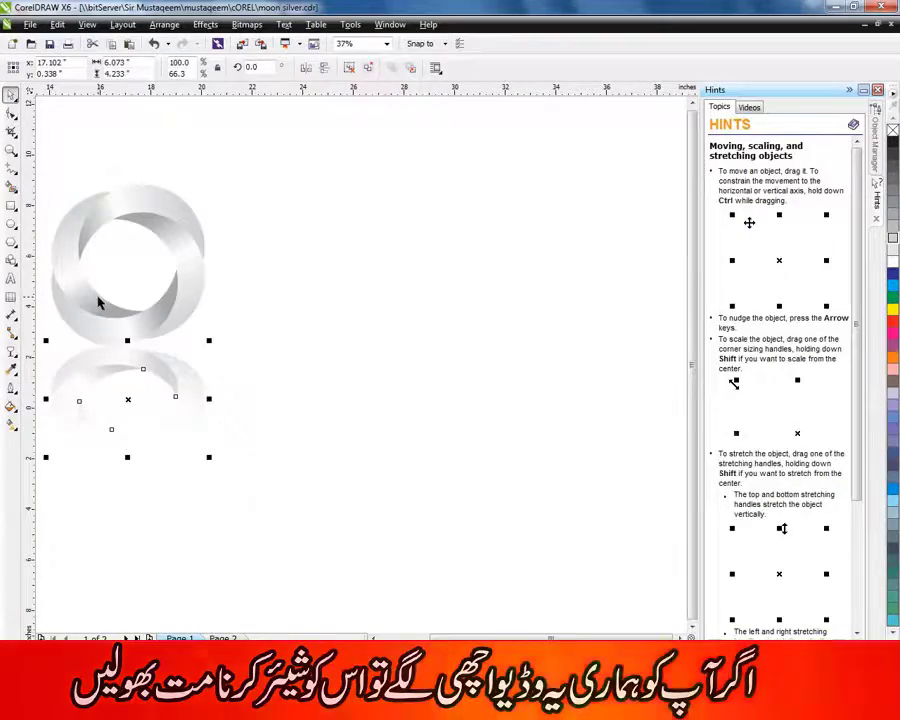